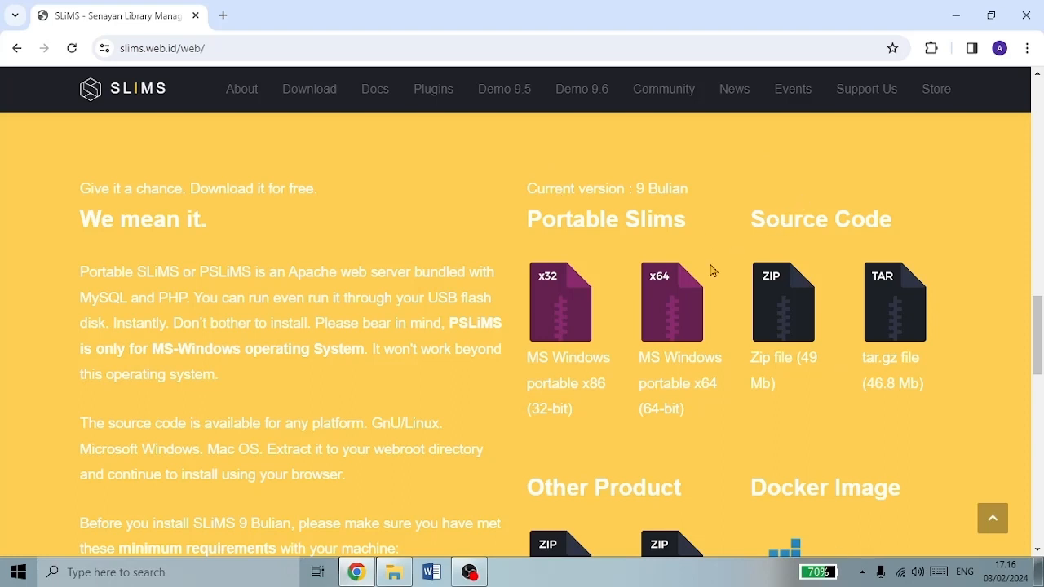
- Download the SLiMS 9 Bulian source code as the 49 MB zip file
click(778, 321)
- Search 'xampp download' in a new Chrome tab and browse to the XAMPP for Windows download listing
click(224, 15)
text(xam)
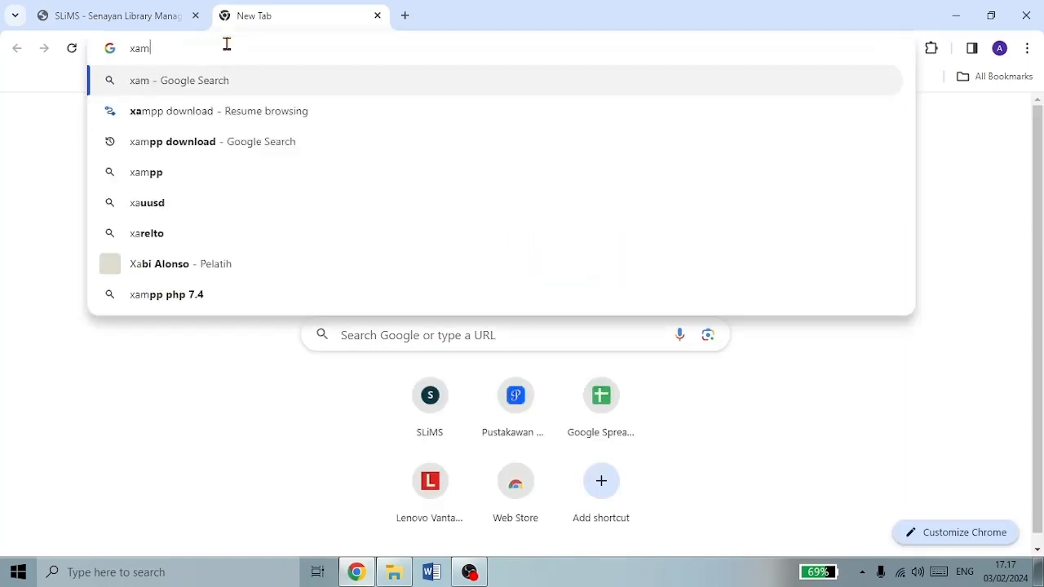
text(pp download)
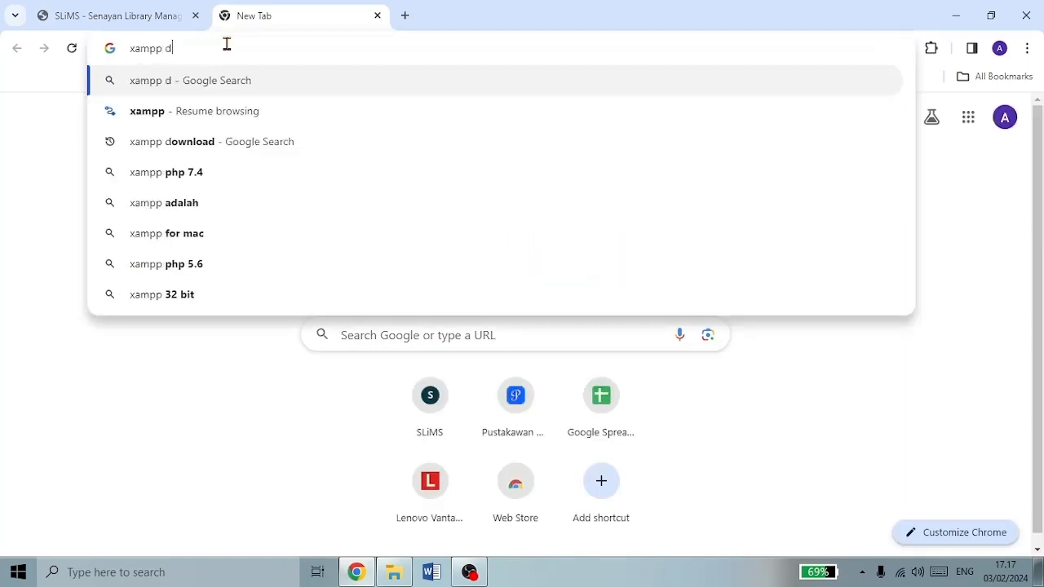
key(Return)
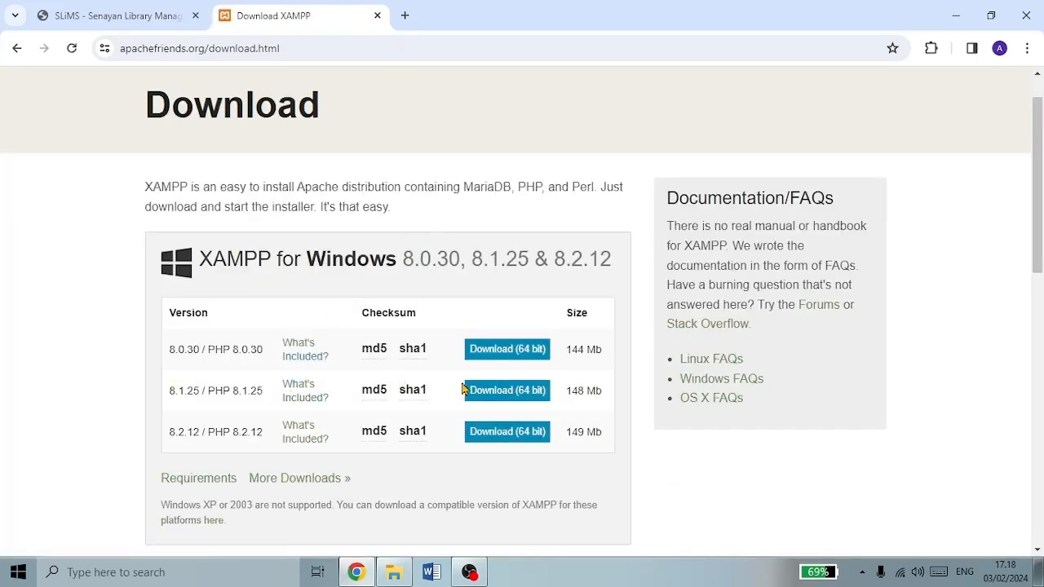
scroll(432, 392, down, 1)
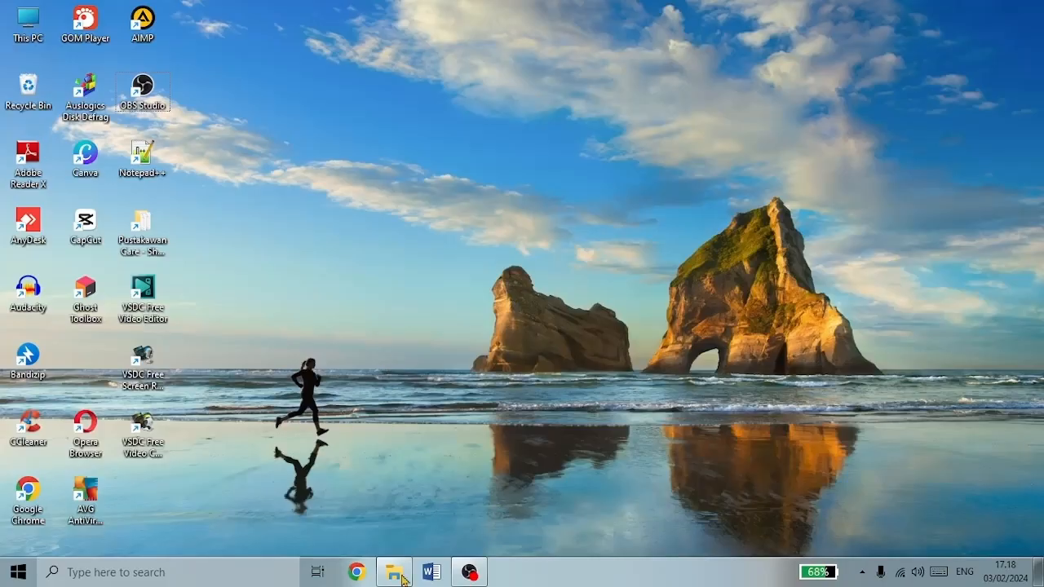
- Run the XAMPP installer from D:\Program Software as administrator
mouse_move(406, 582)
mouse_move(416, 499)
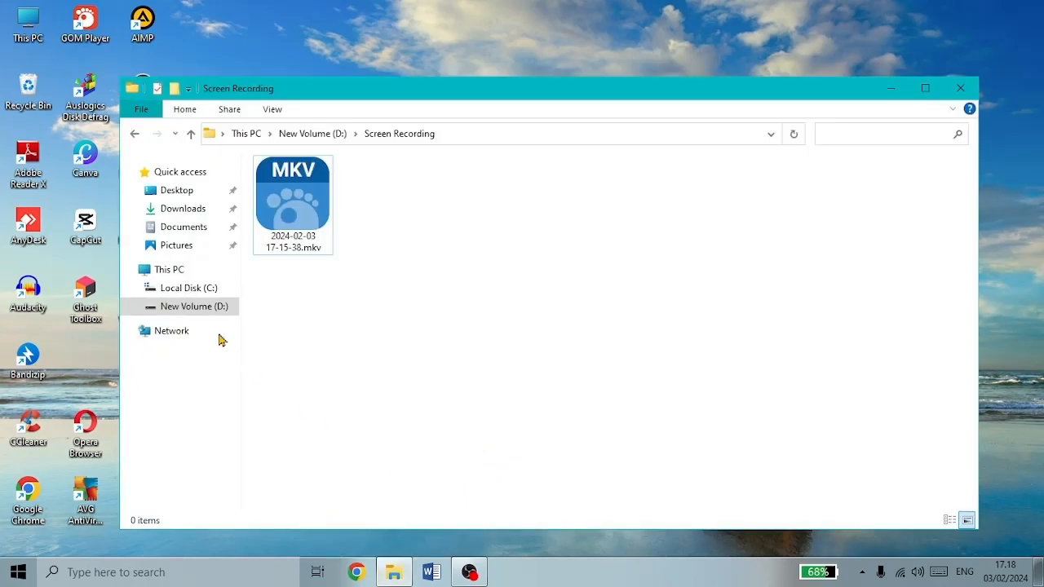
click(212, 312)
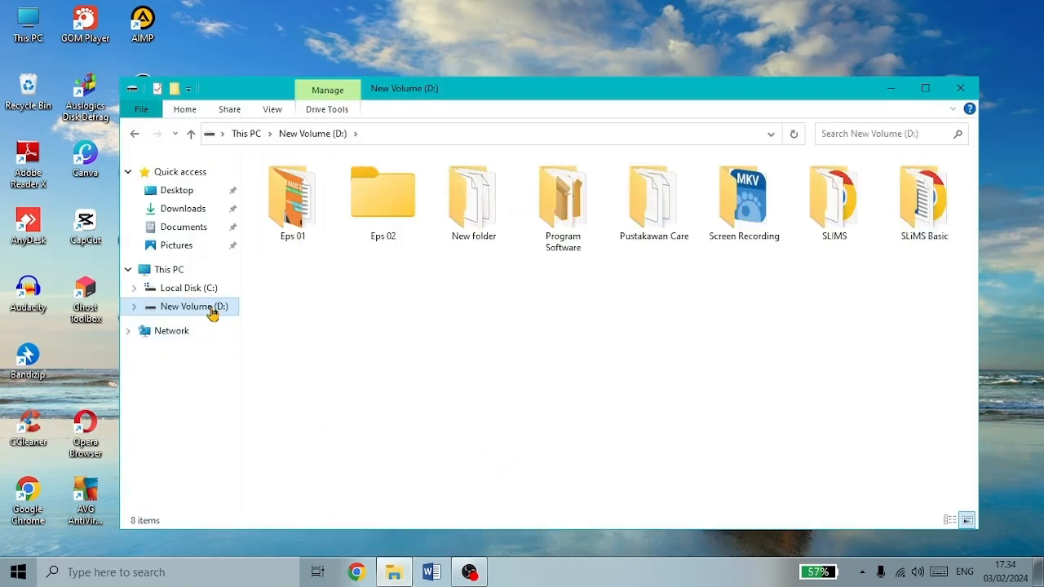
double_click(582, 228)
click(287, 474)
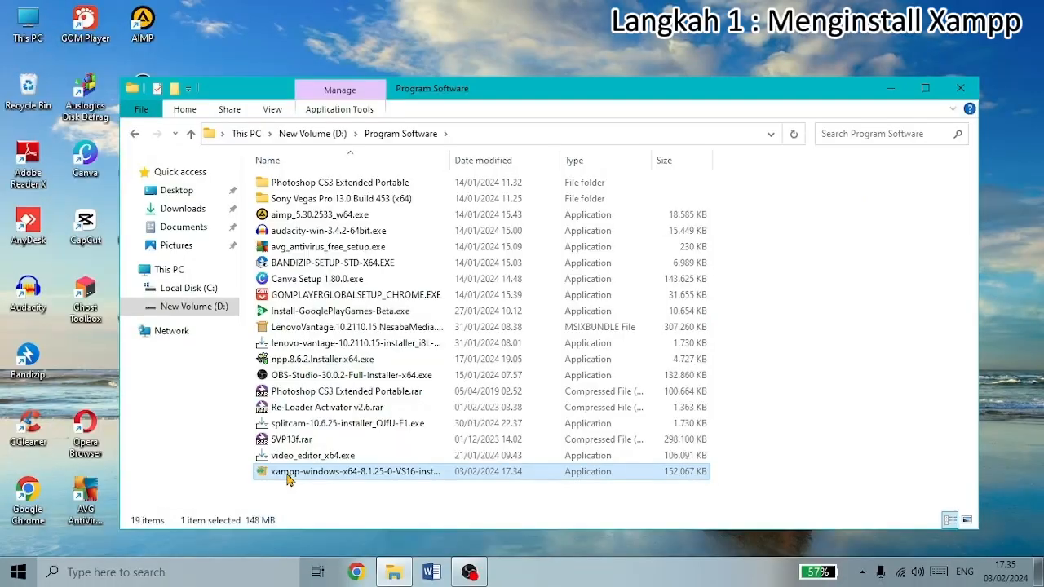
right_click(287, 477)
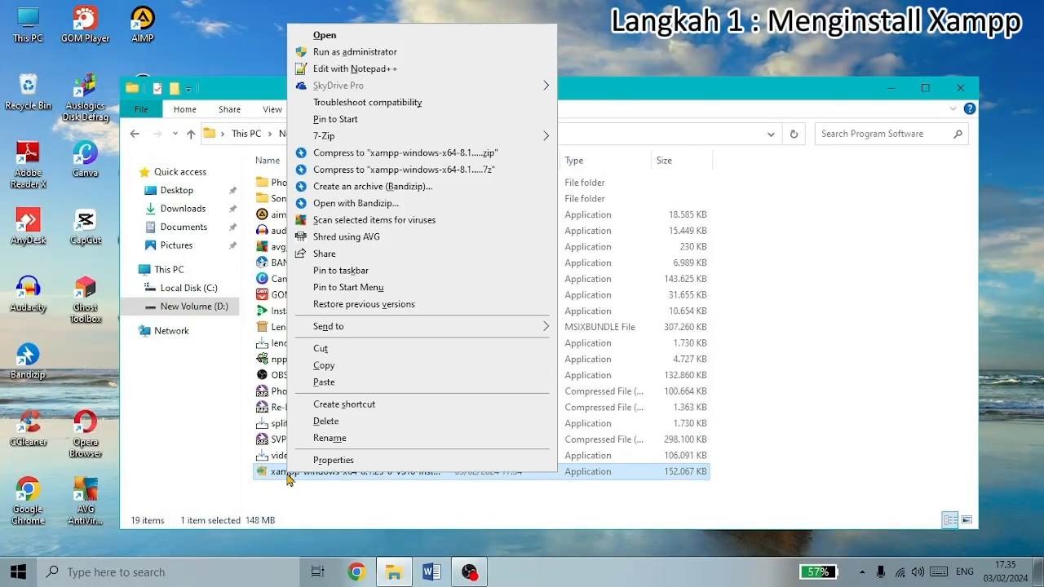
click(341, 54)
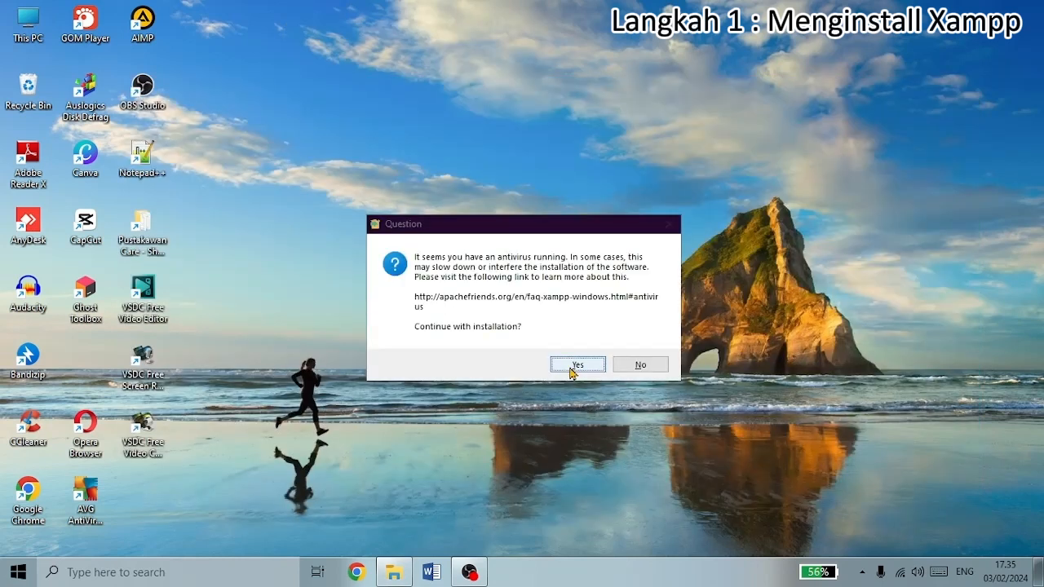
- Install XAMPP to C:\xampp with default components and English, launching the Control Panel afterwards
click(581, 367)
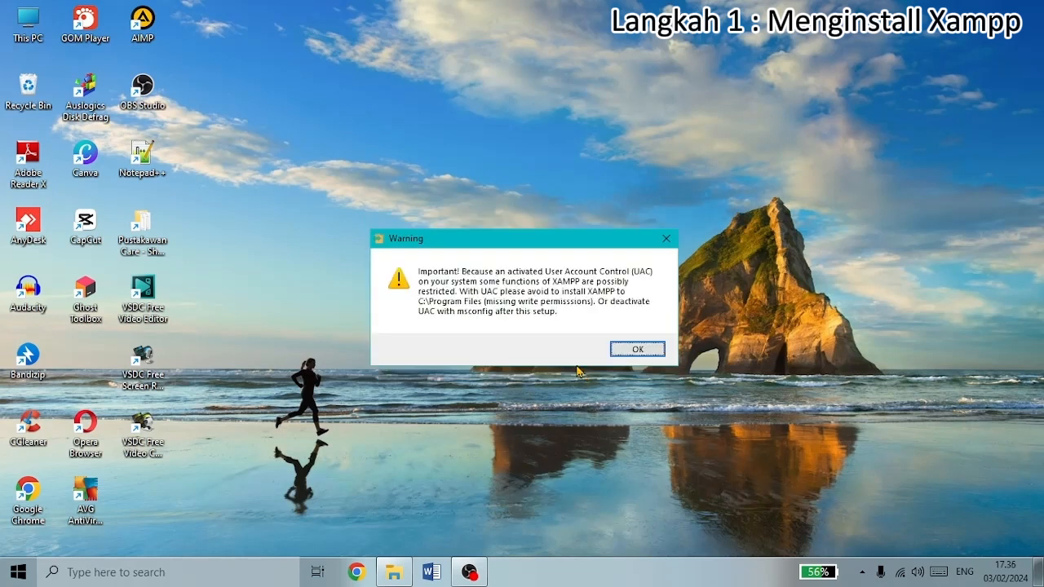
click(634, 351)
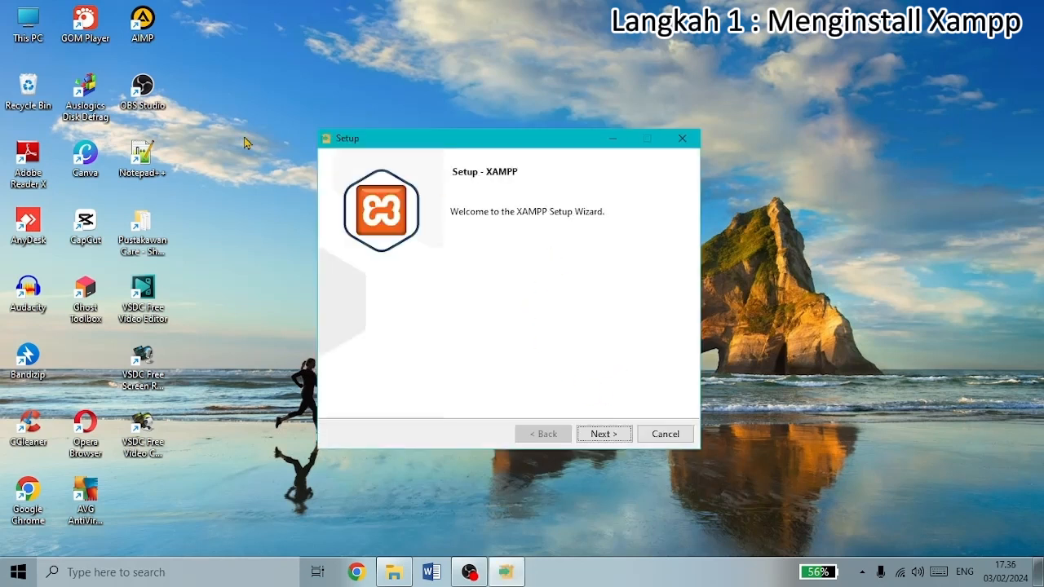
click(616, 440)
click(616, 440)
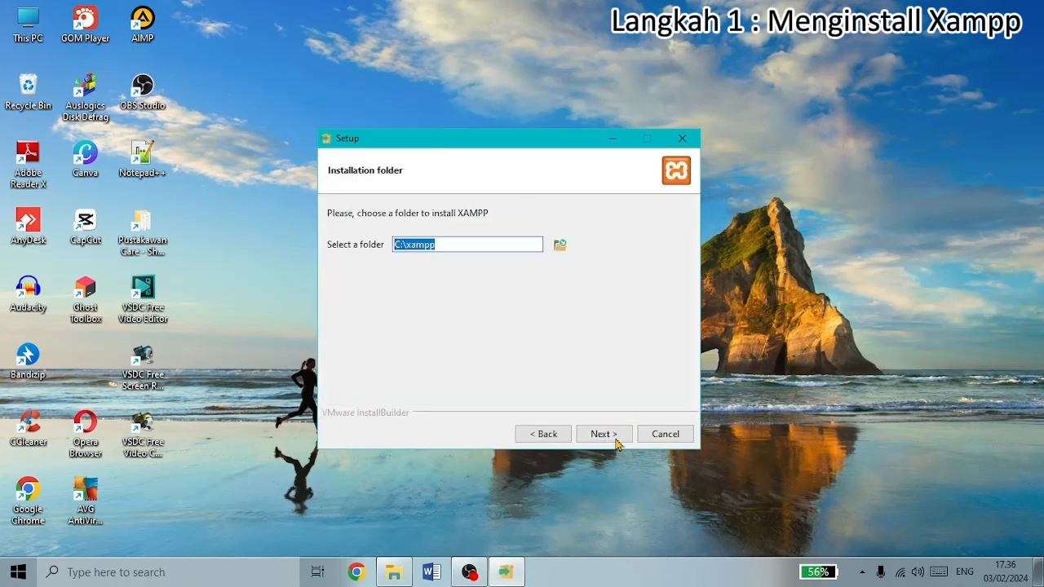
click(616, 440)
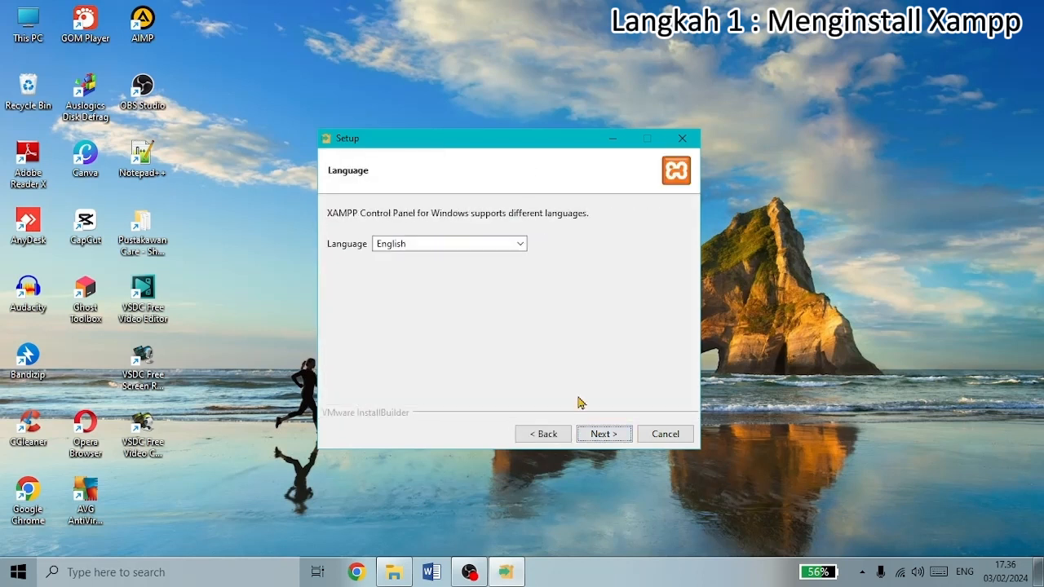
click(602, 433)
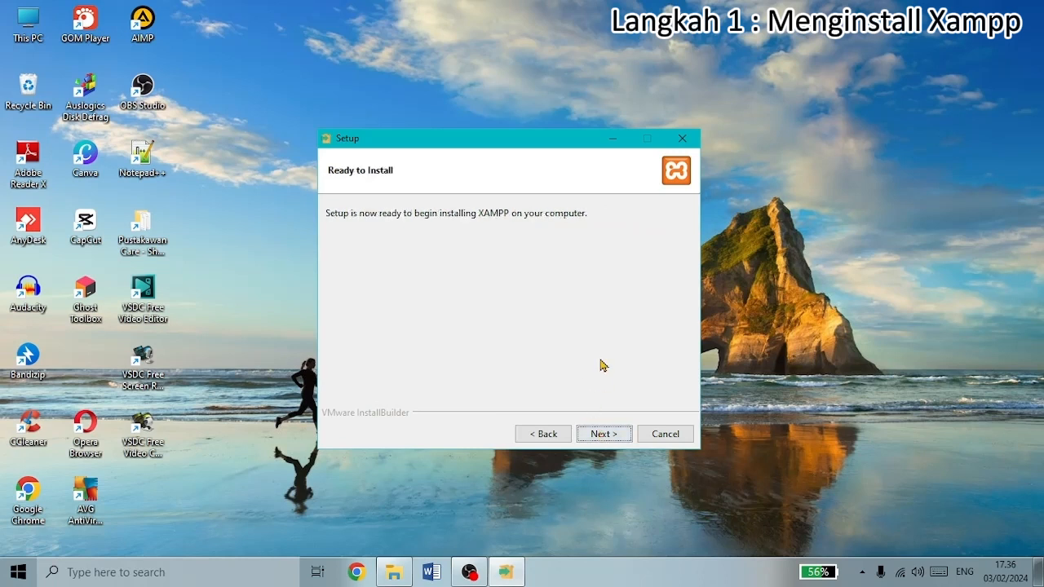
click(621, 436)
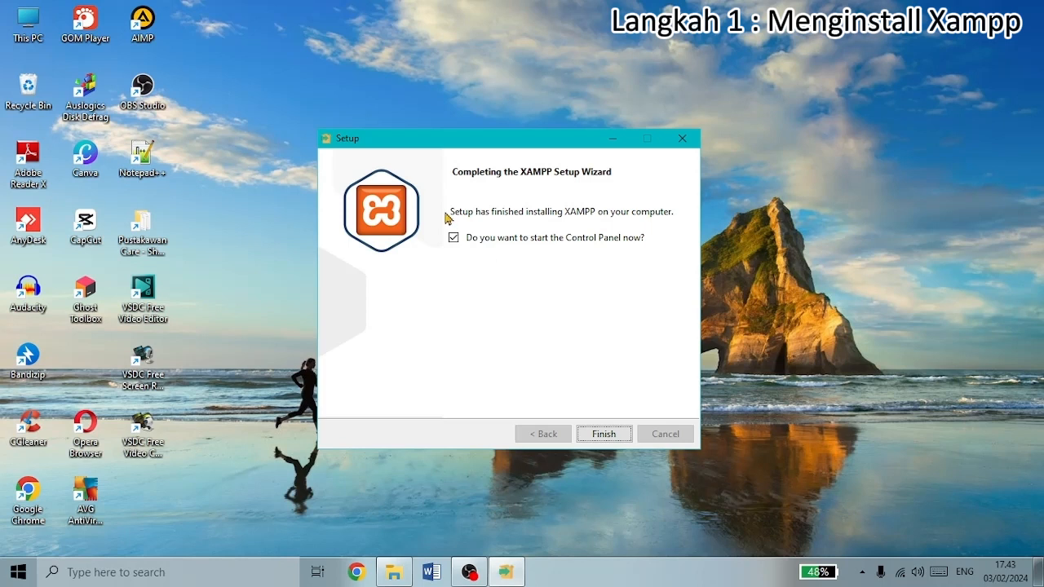
click(453, 239)
click(455, 238)
click(609, 439)
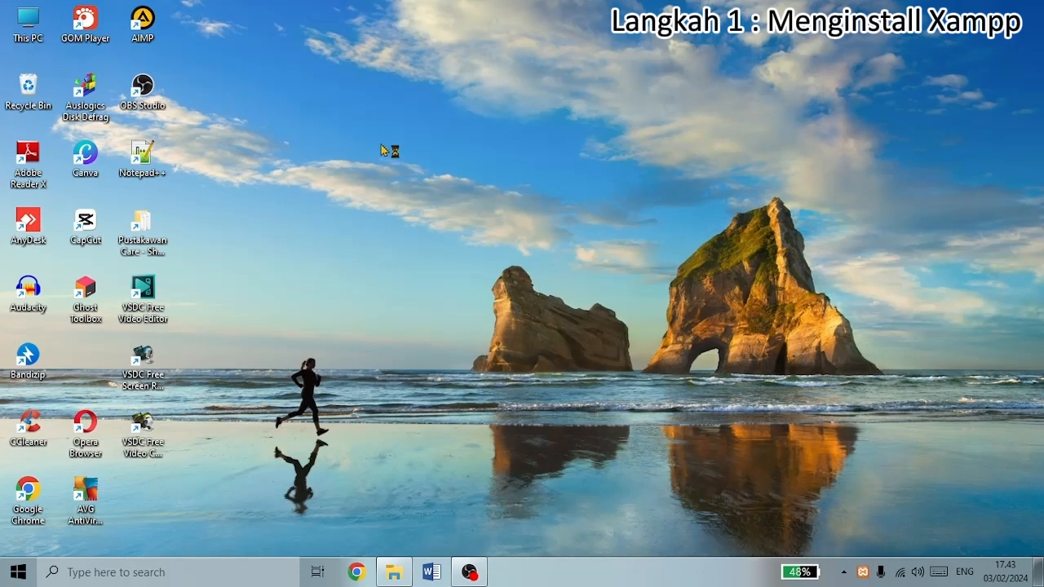
- Start Apache and MySQL, allow mysqld through the firewall on private networks, and minimize the panel
click(263, 87)
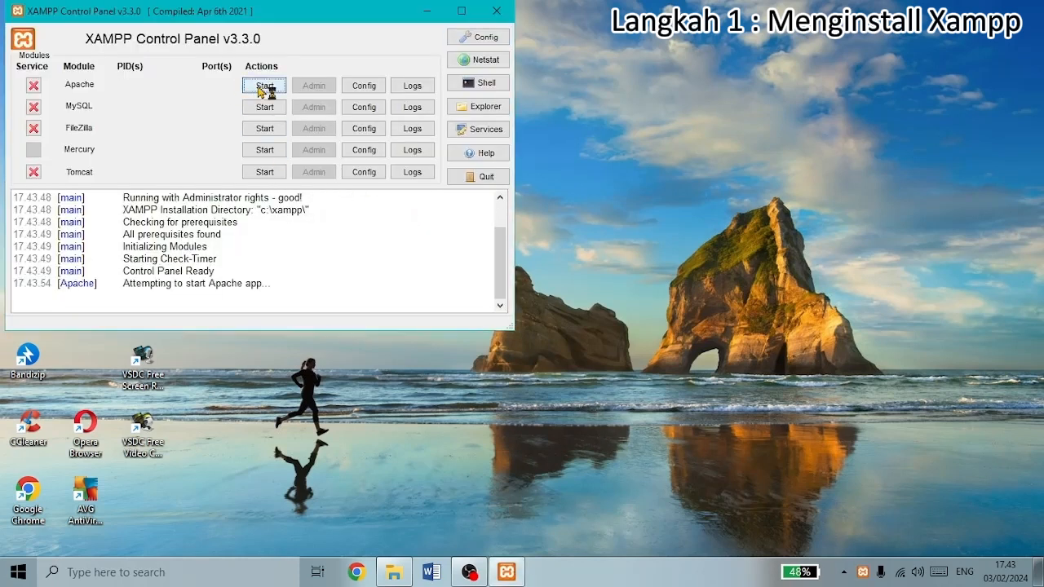
click(275, 115)
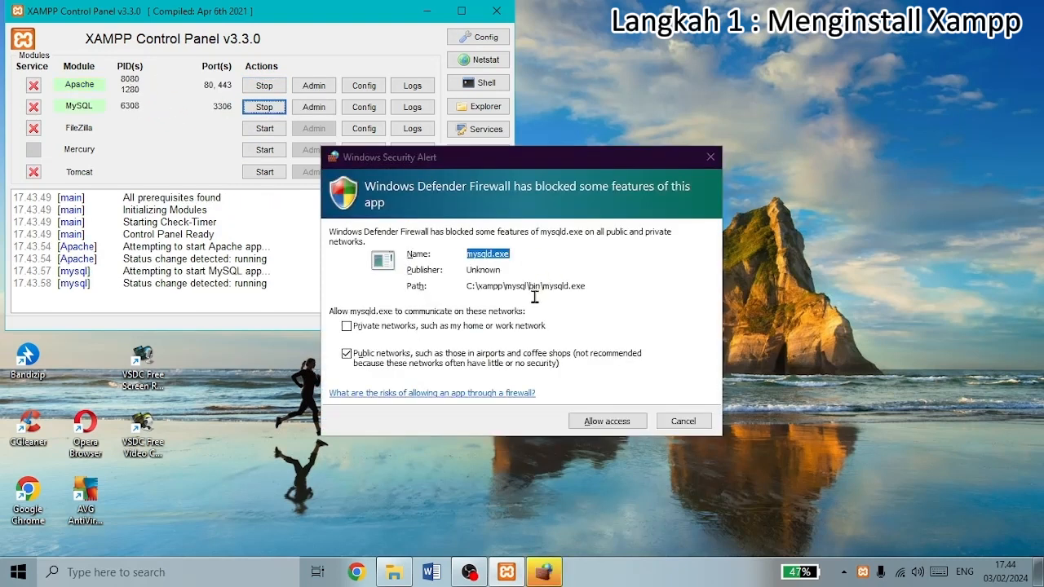
click(346, 326)
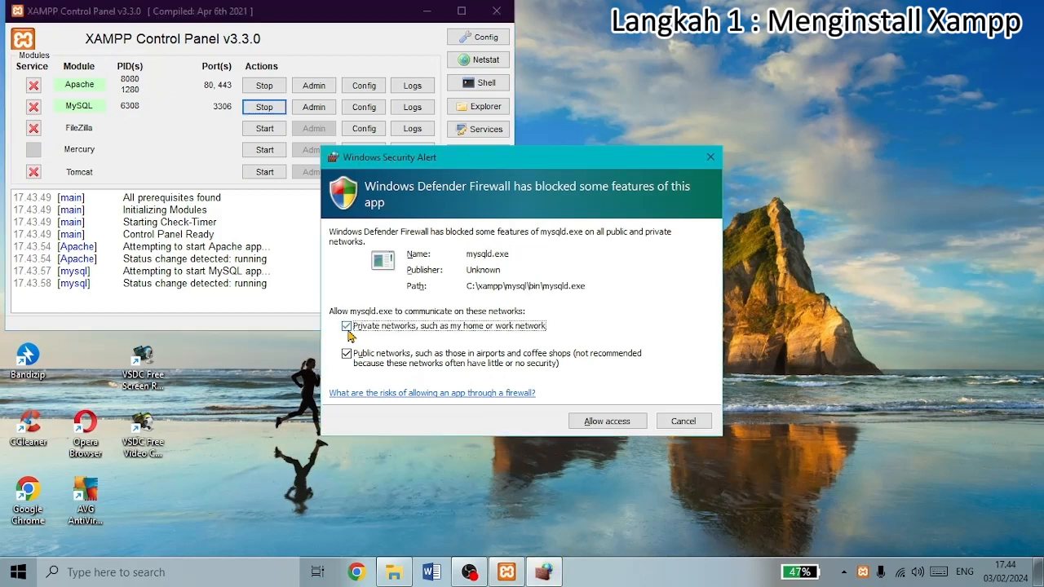
click(603, 421)
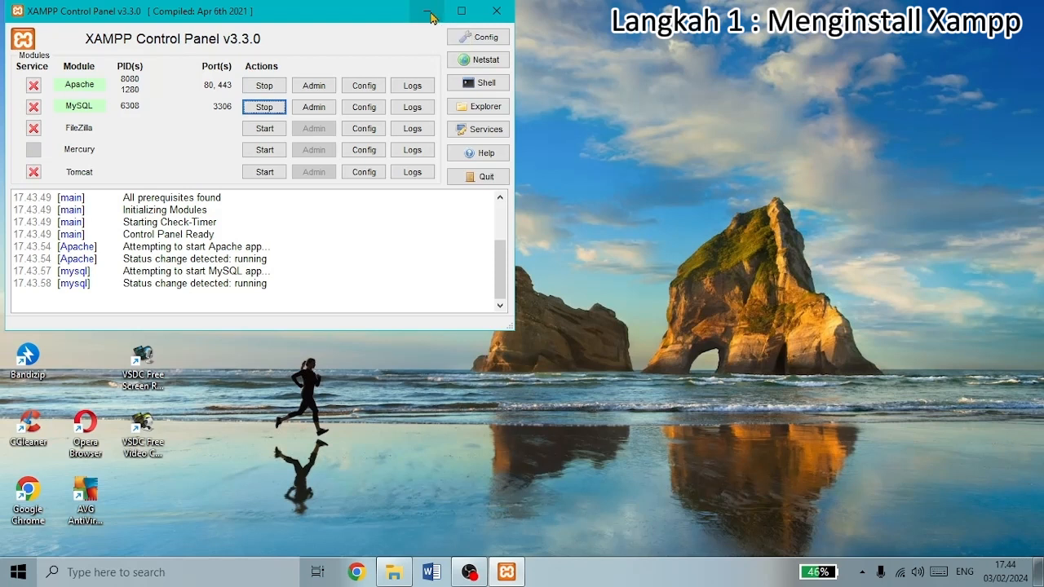
click(427, 12)
mouse_move(398, 579)
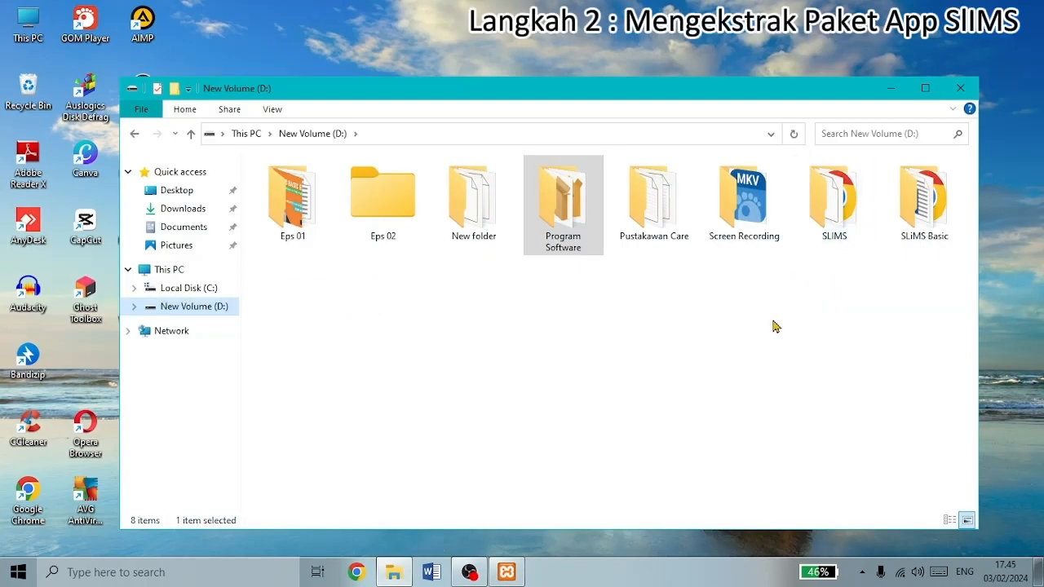
- Extract slims9_bulian-9.6.1.zip in D:\SLIMS into a new slims9_bulian-9.6.1 (2) folder
double_click(831, 207)
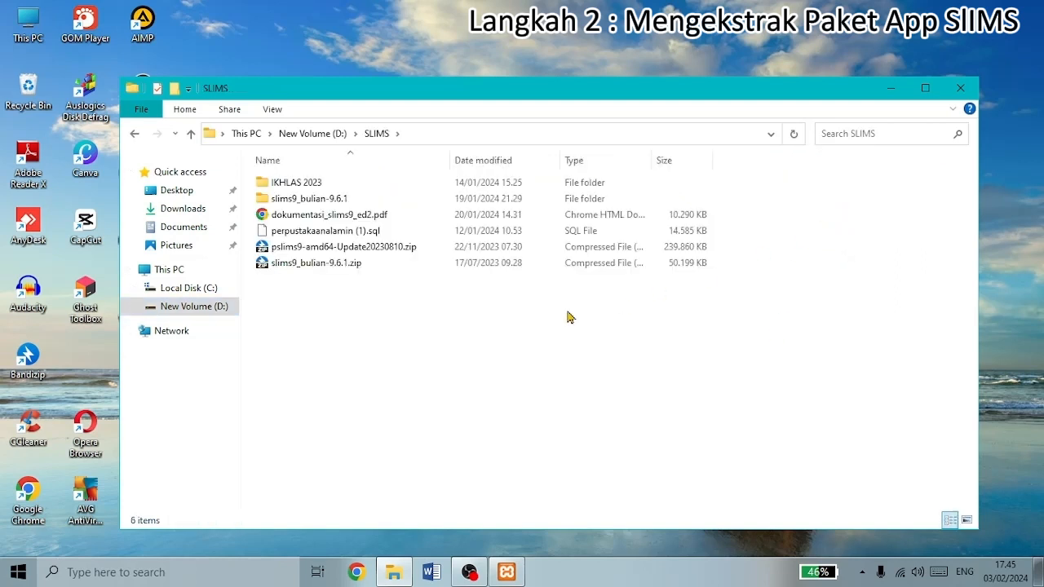
click(300, 266)
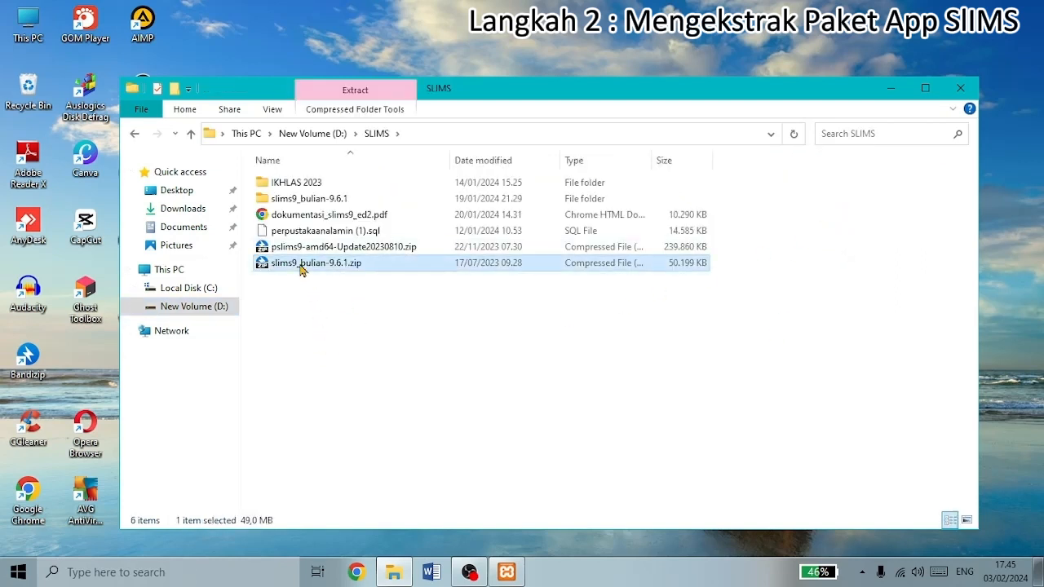
right_click(334, 263)
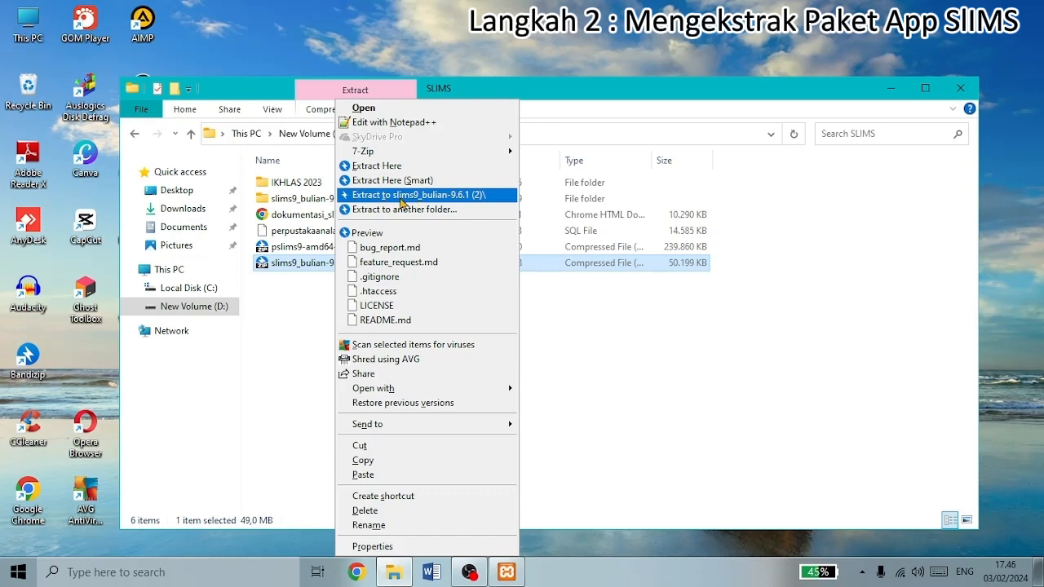
click(403, 203)
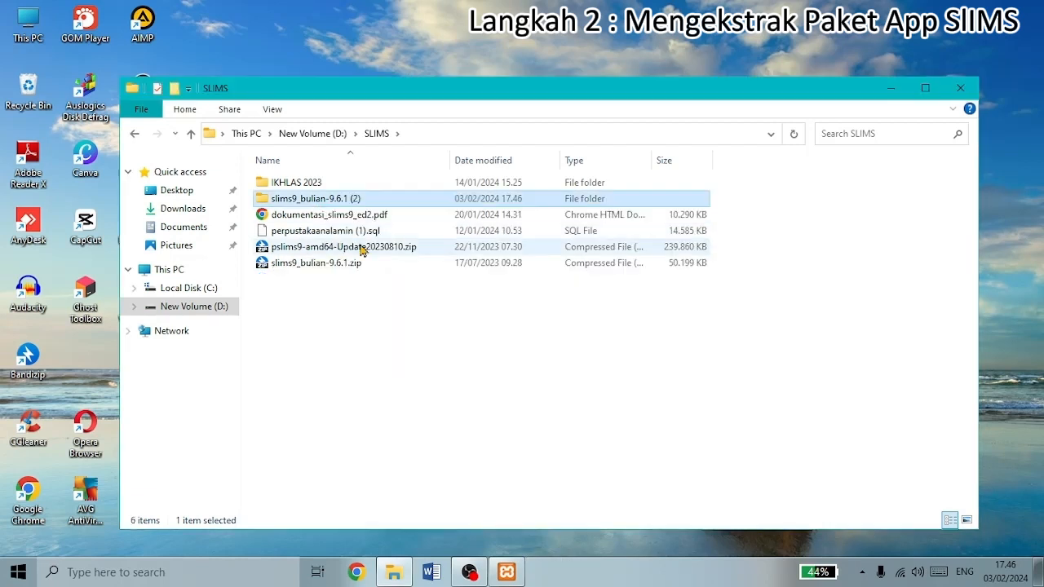
- Check the nested slims9_bulian-9.6.1 folder's 36 source items, then select that inner folder
double_click(355, 200)
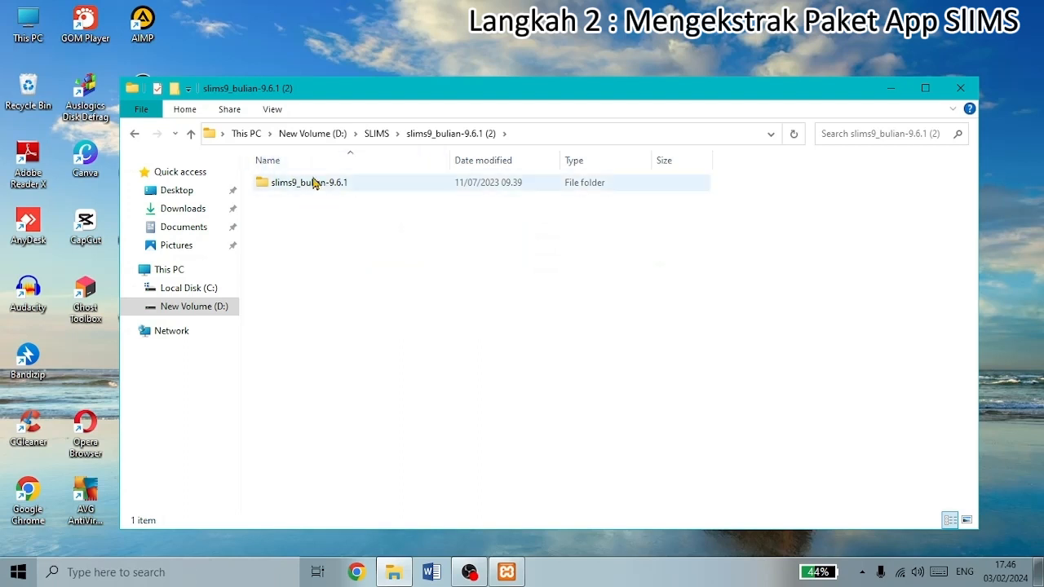
click(191, 133)
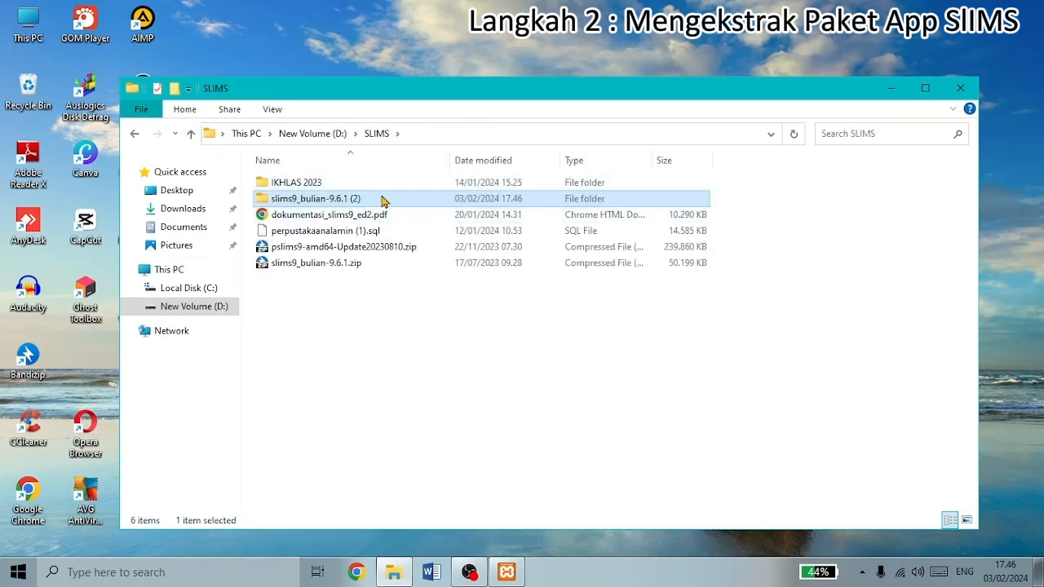
double_click(382, 200)
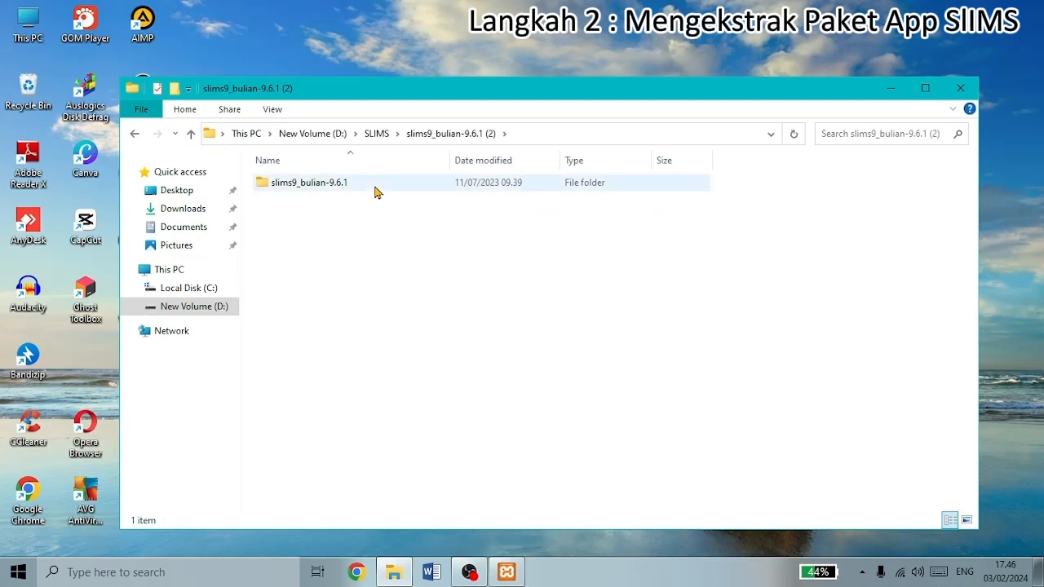
double_click(373, 184)
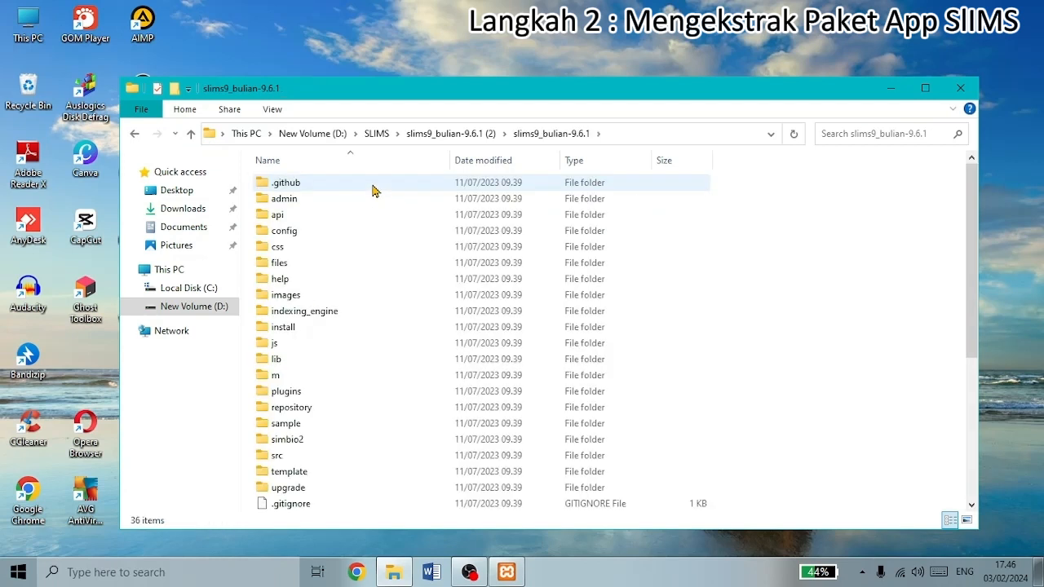
scroll(323, 329, down, 4)
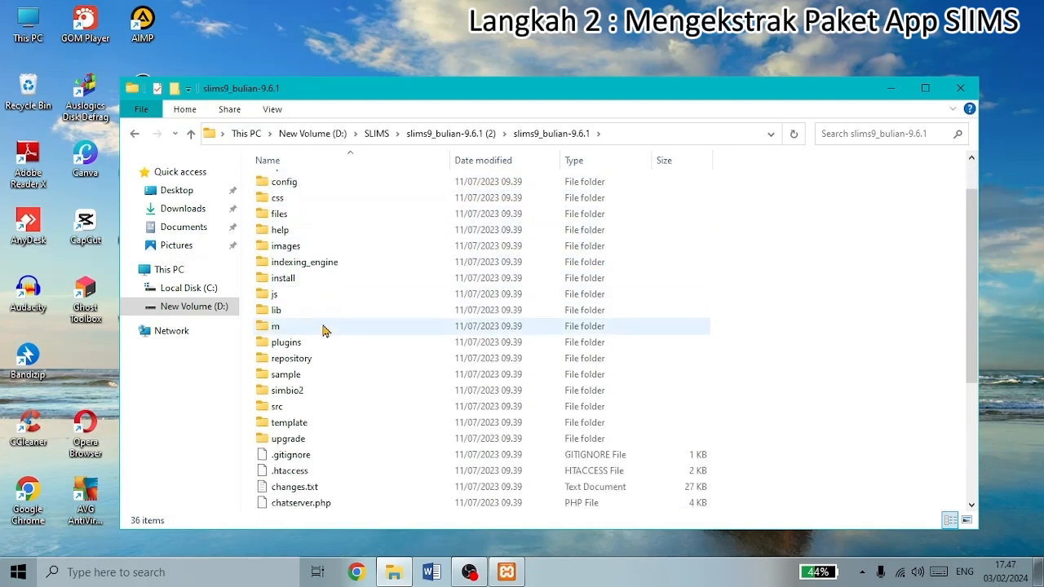
scroll(322, 329, down, 2)
scroll(318, 326, up, 5)
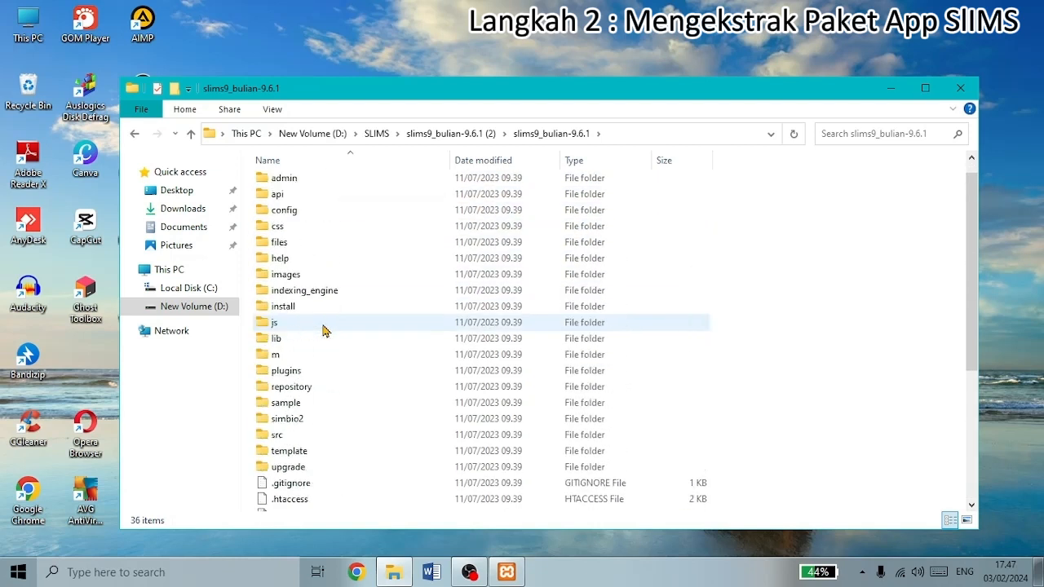
click(190, 134)
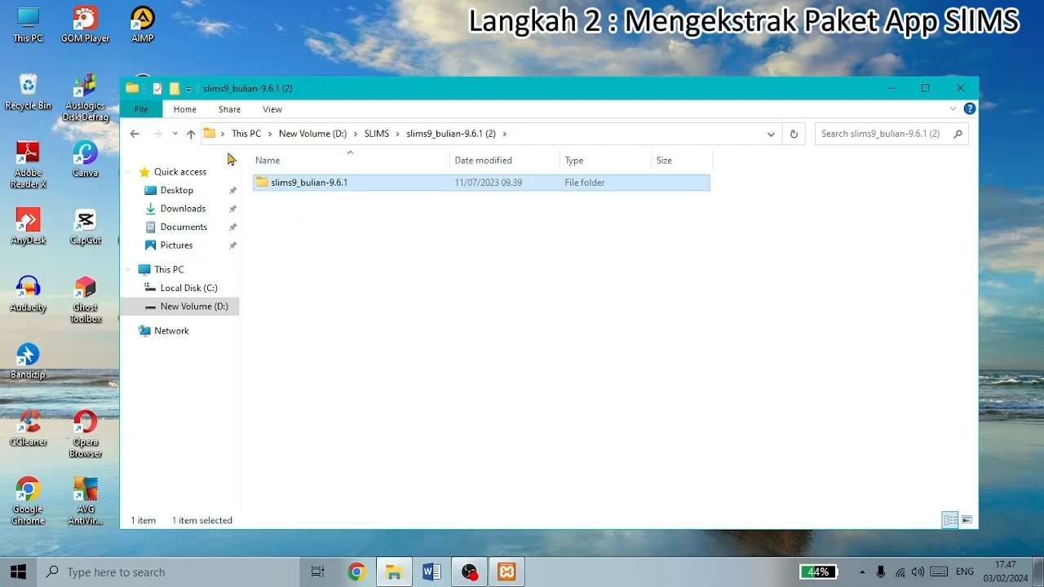
click(191, 134)
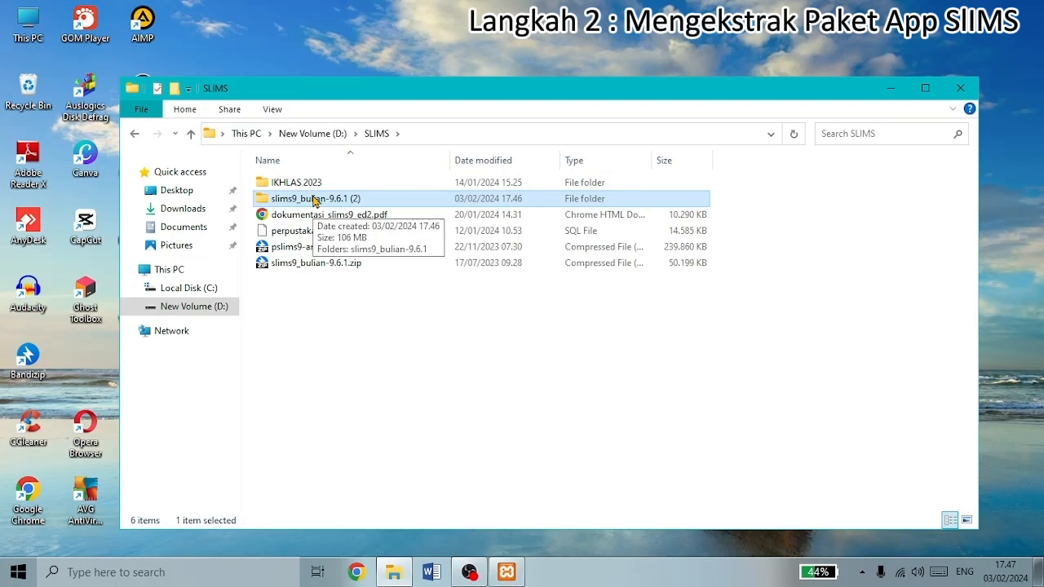
double_click(314, 200)
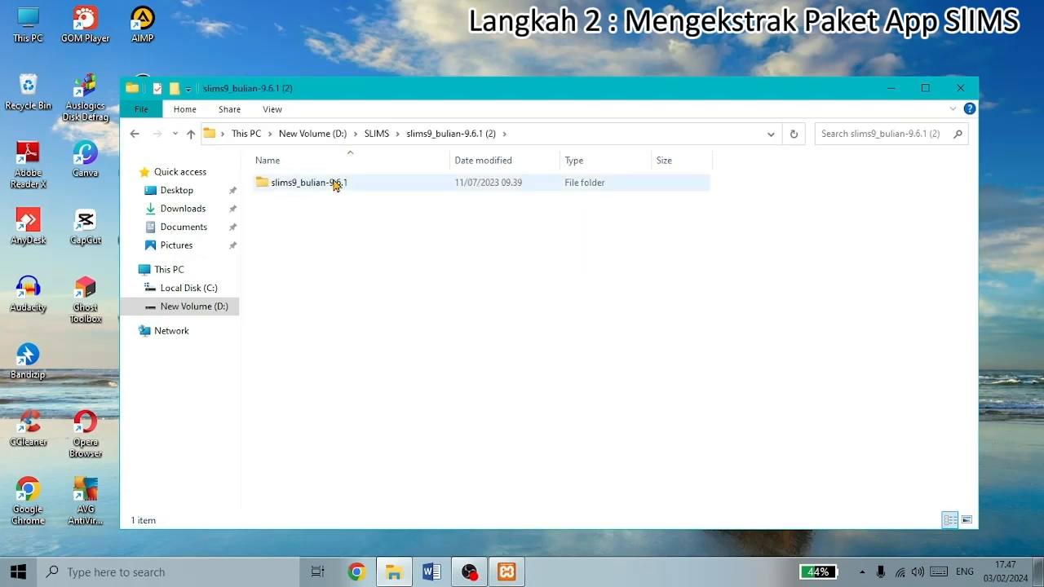
click(335, 185)
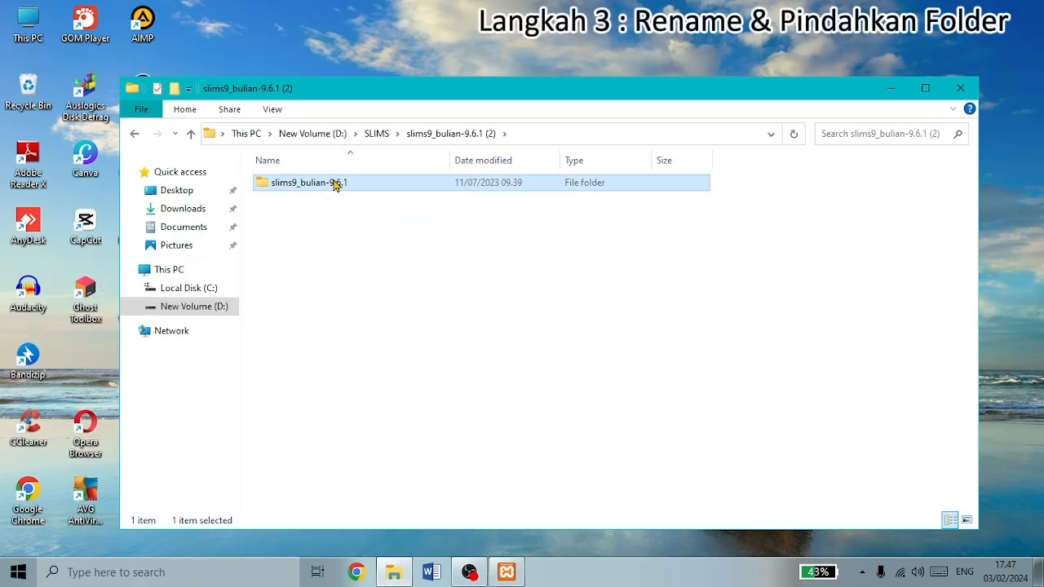
- Rename the inner slims9_bulian-9.6.1 folder to puscare
right_click(336, 185)
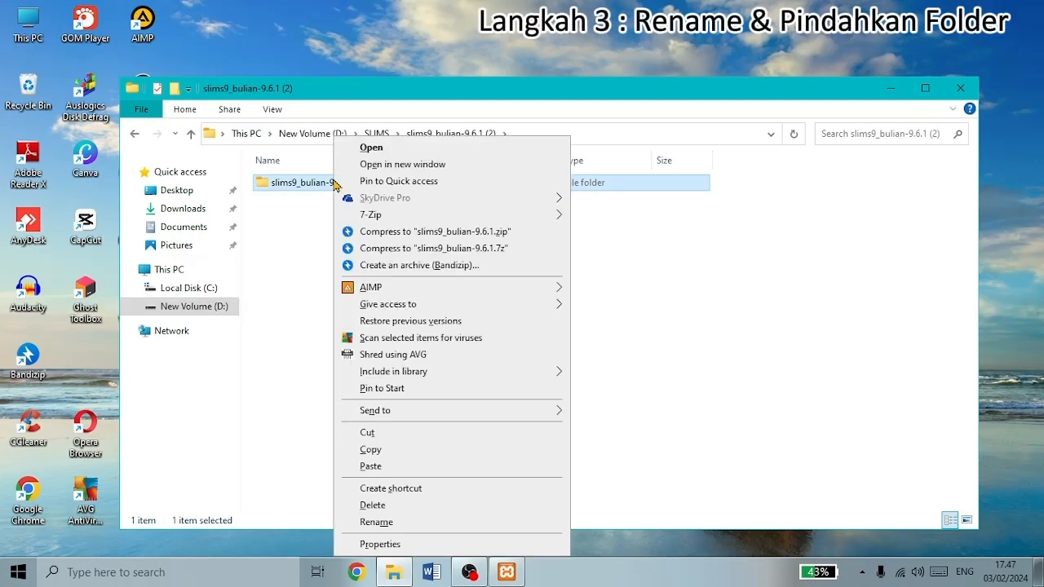
click(416, 523)
key(BackSpace)
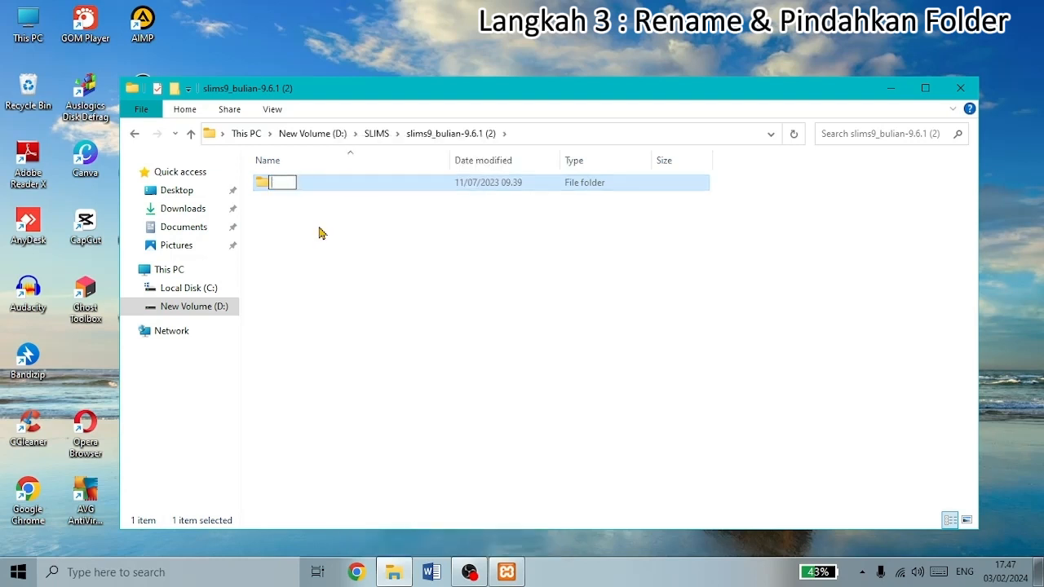
text(puscare)
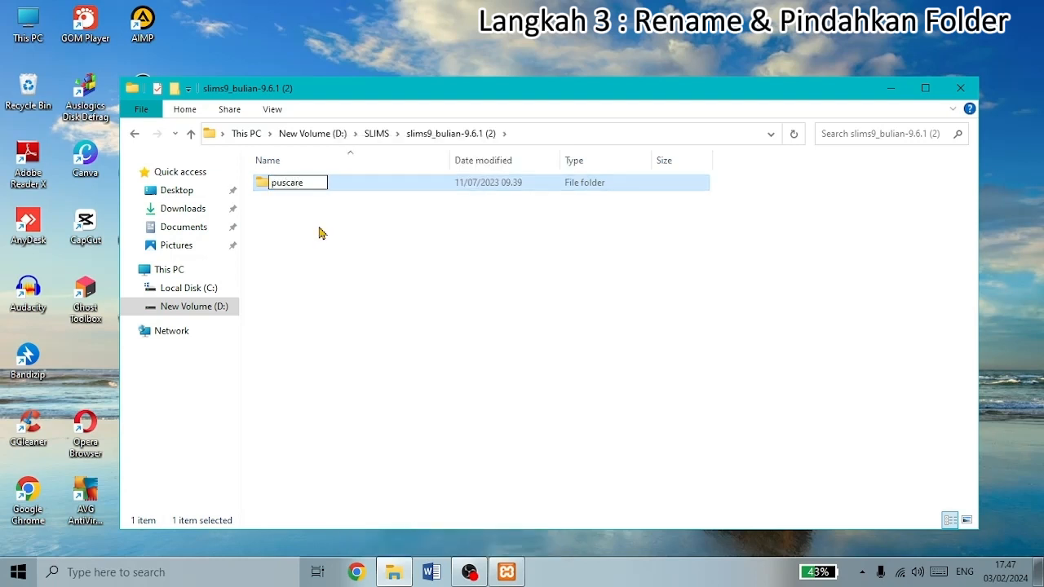
key(Return)
click(319, 233)
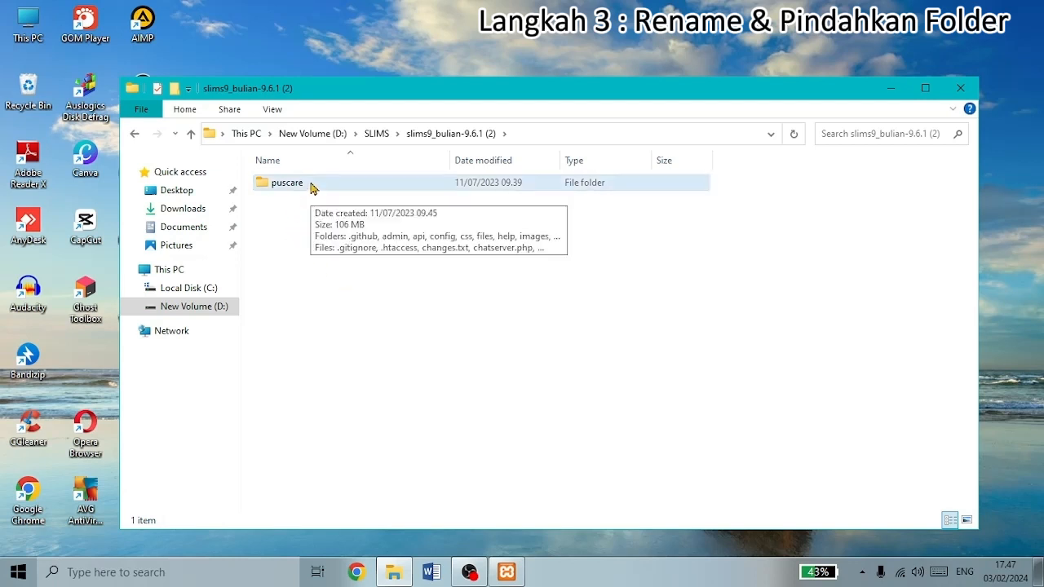
- Copy the puscare folder to the clipboard
right_click(310, 187)
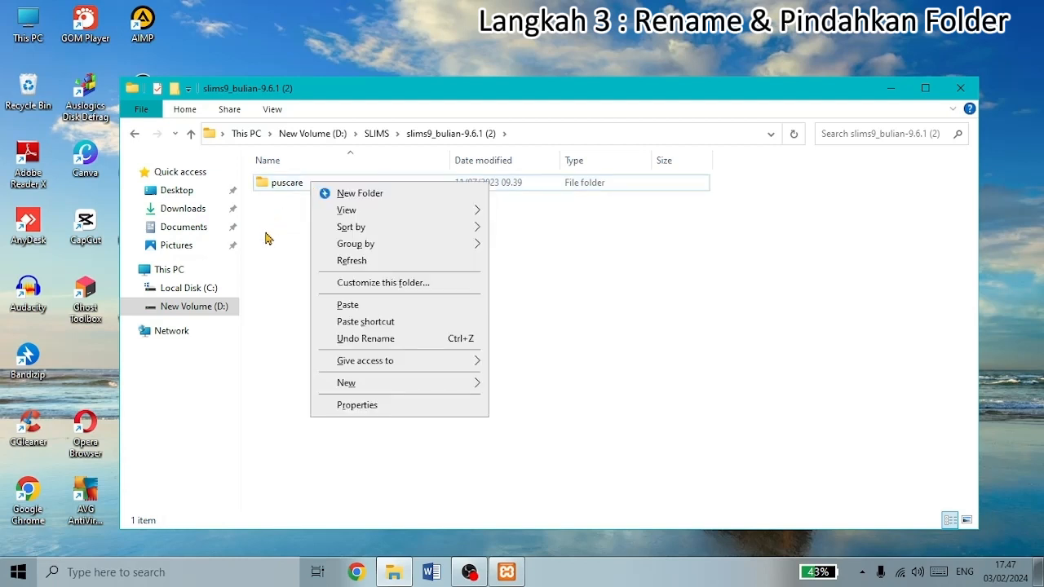
right_click(275, 188)
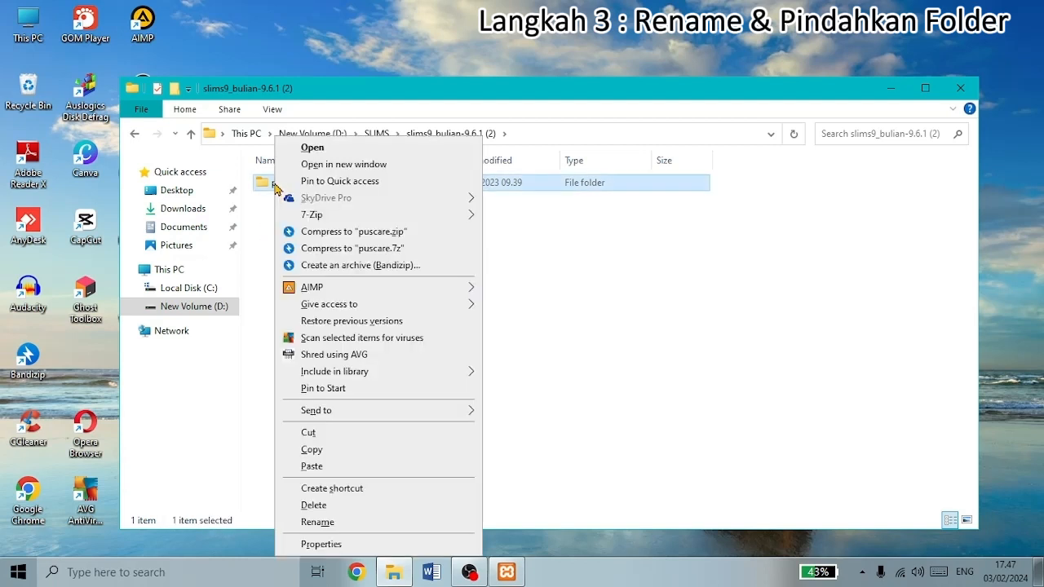
click(343, 450)
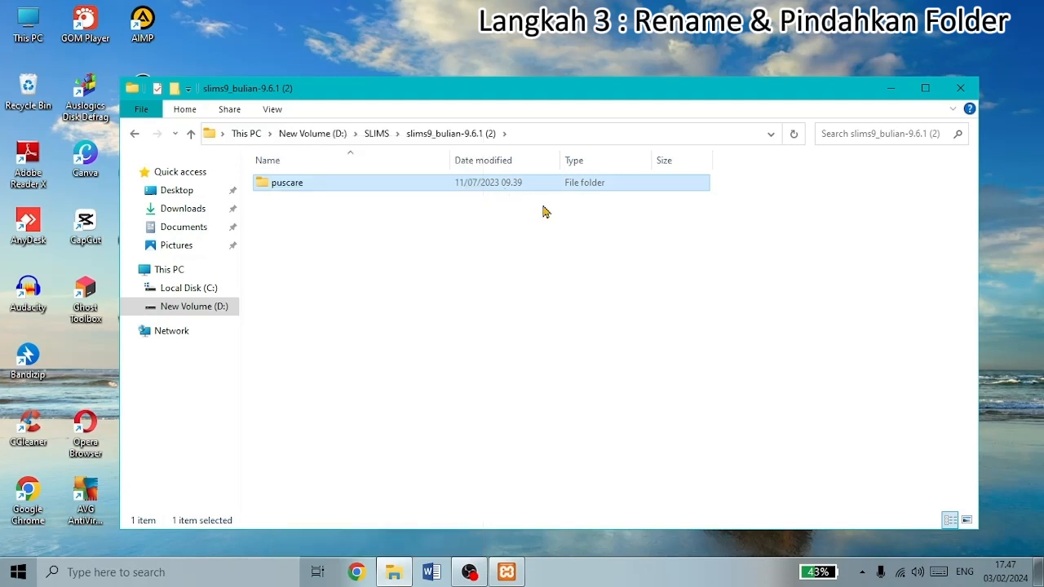
- Paste the puscare folder into C:\xampp\htdocs, then minimize File Explorer
click(193, 288)
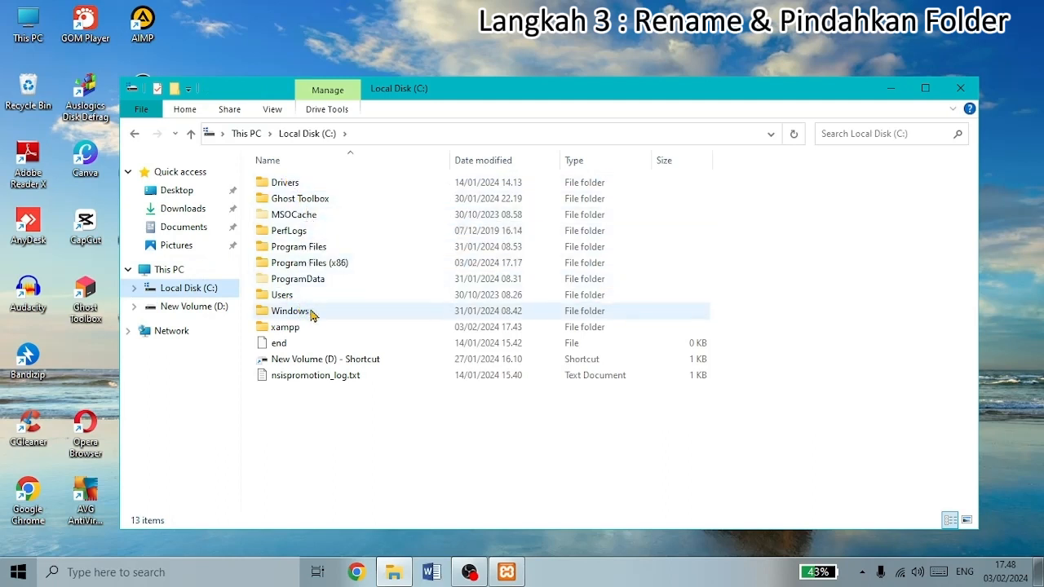
double_click(303, 328)
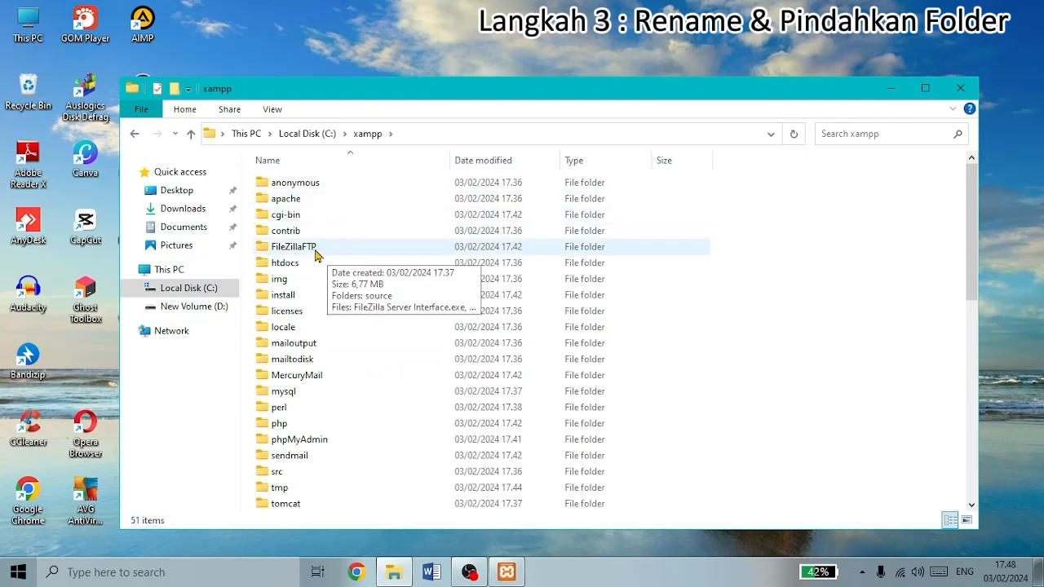
double_click(286, 263)
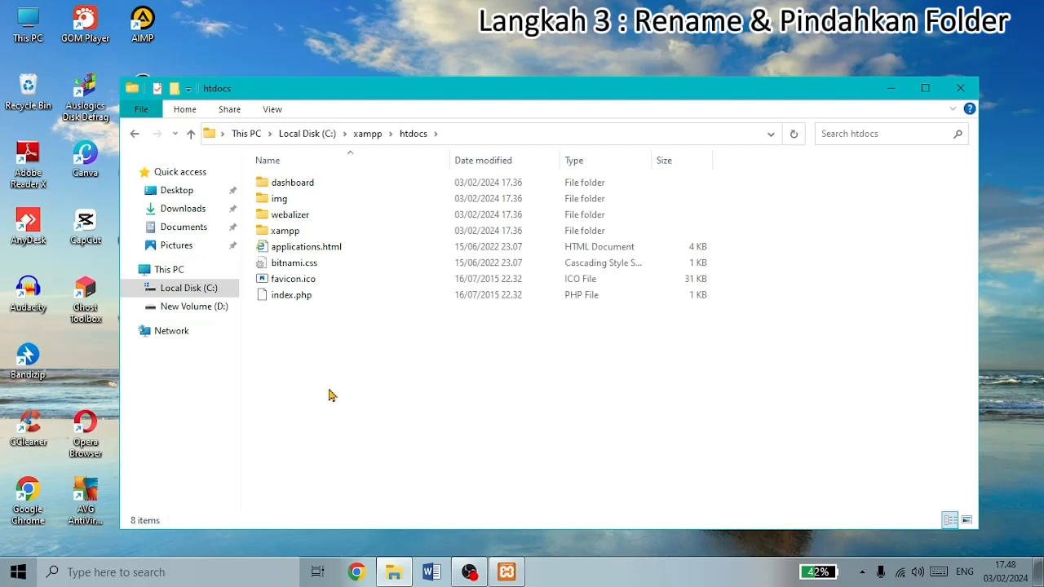
right_click(311, 342)
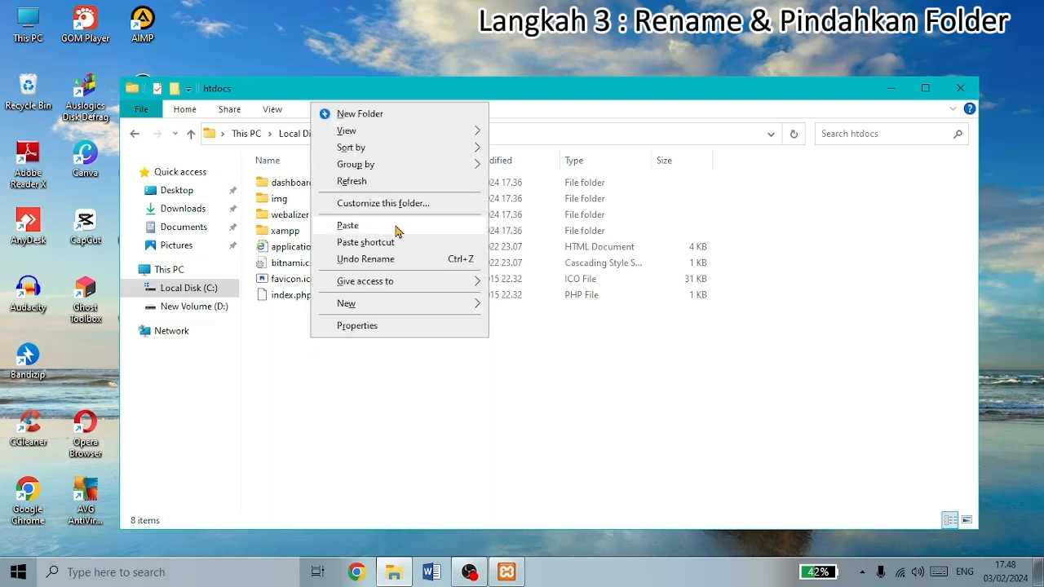
click(349, 225)
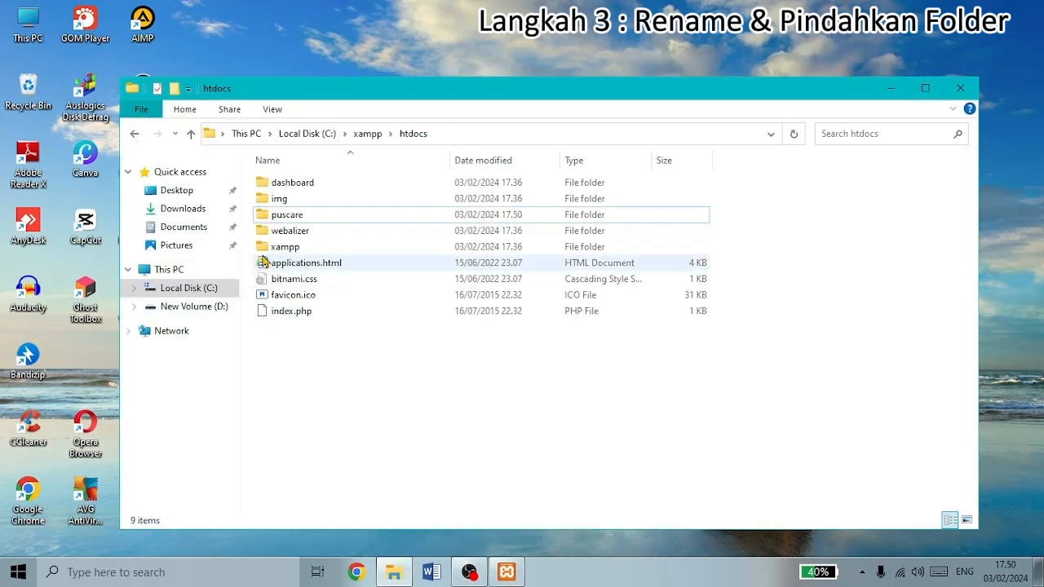
click(298, 218)
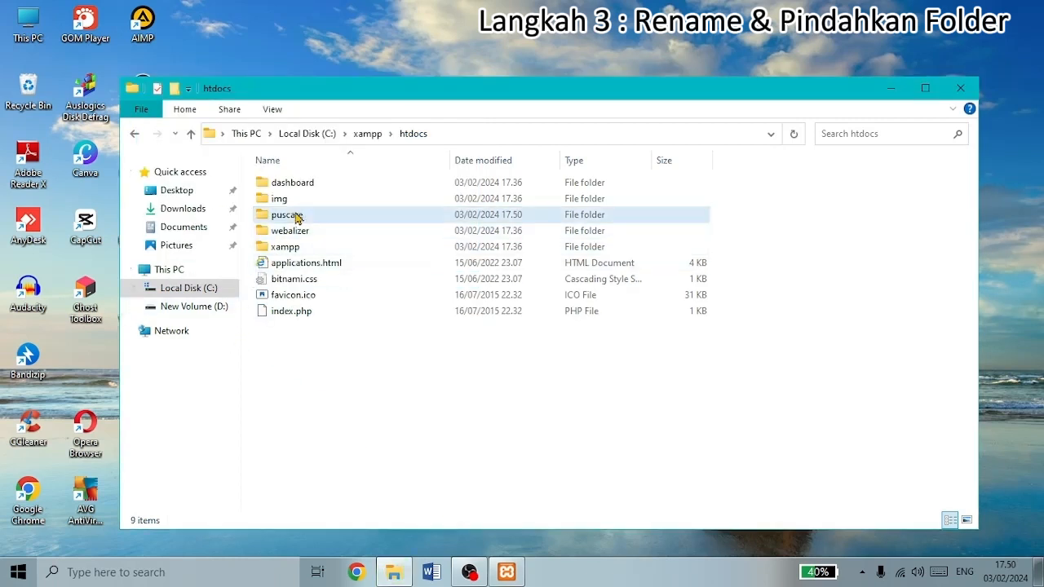
click(331, 368)
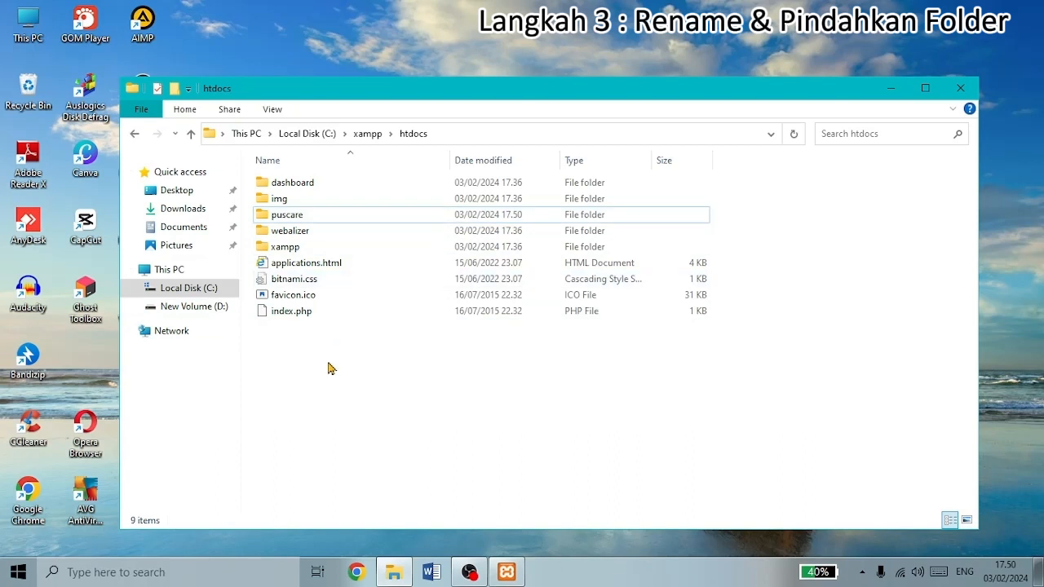
click(889, 90)
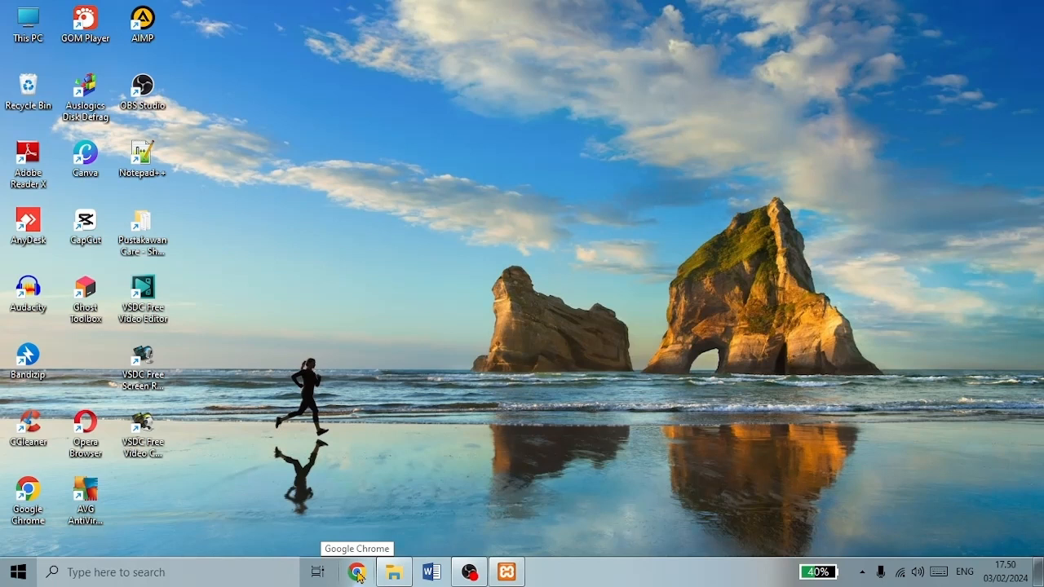
- Launch Chrome and load localhost/puscare to reach the SLiMS installer welcome page
click(358, 575)
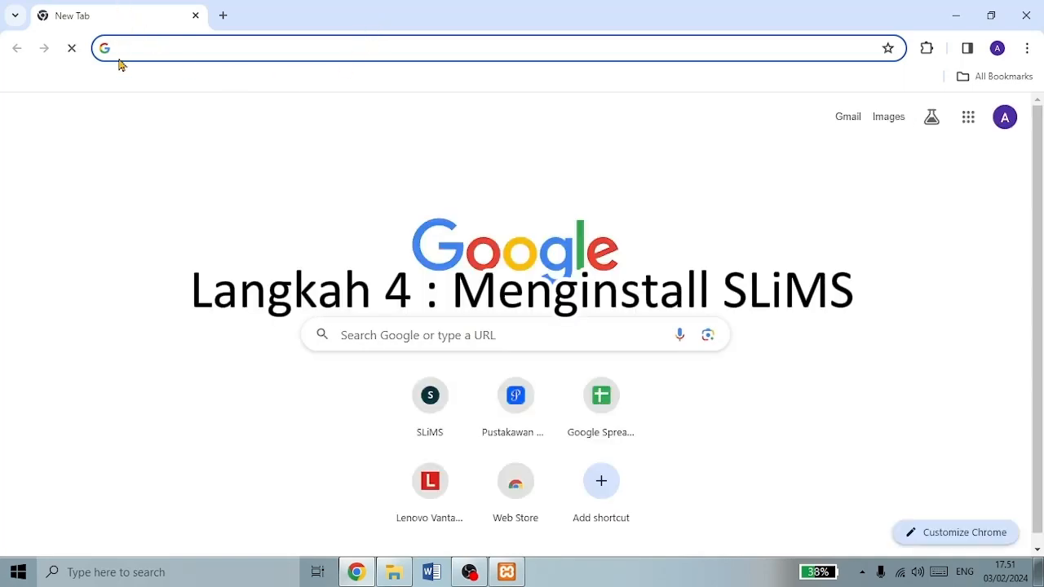
click(184, 48)
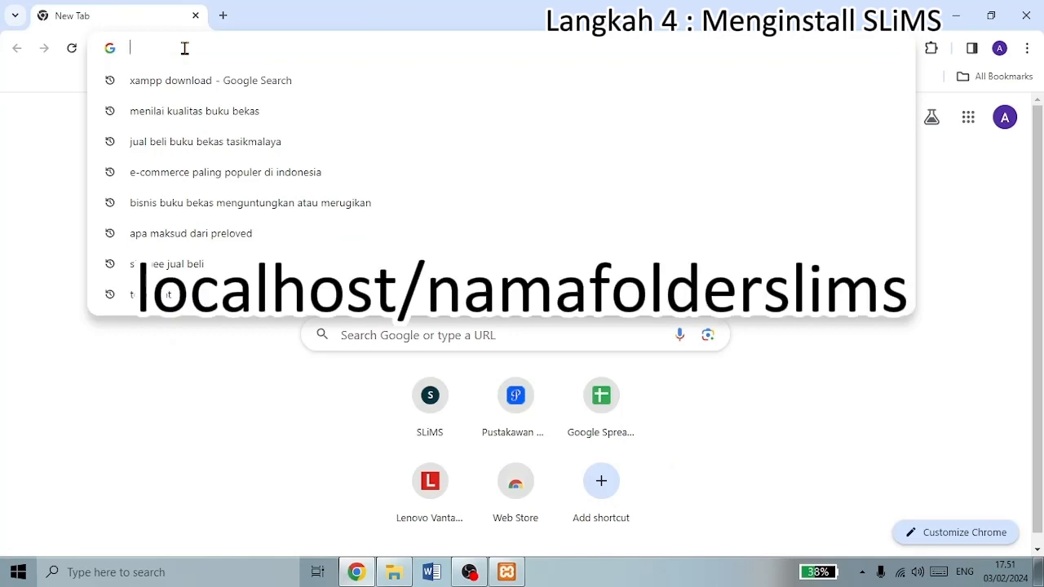
text(local)
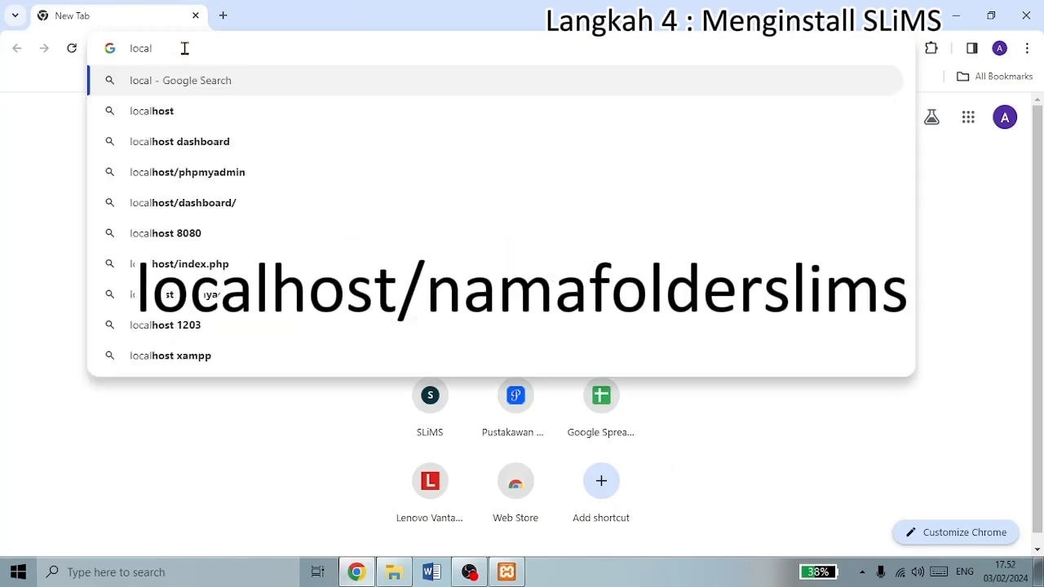
text(host/)
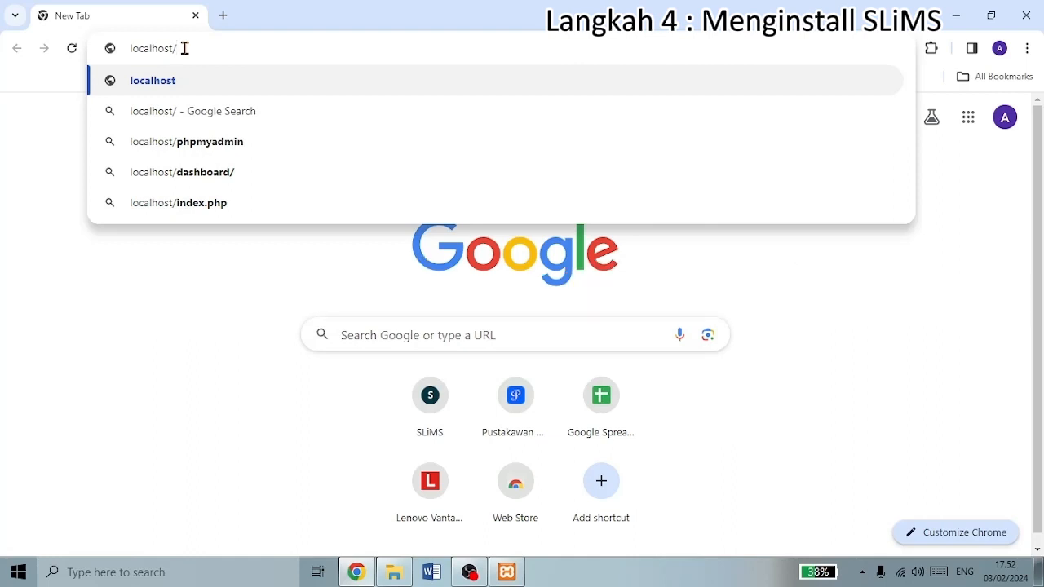
text(puscare)
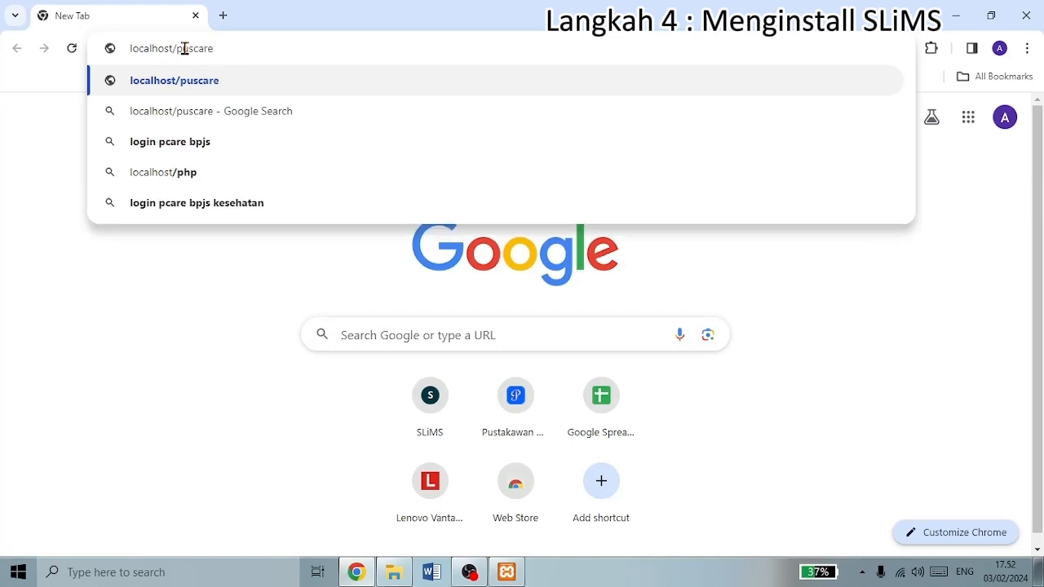
key(Return)
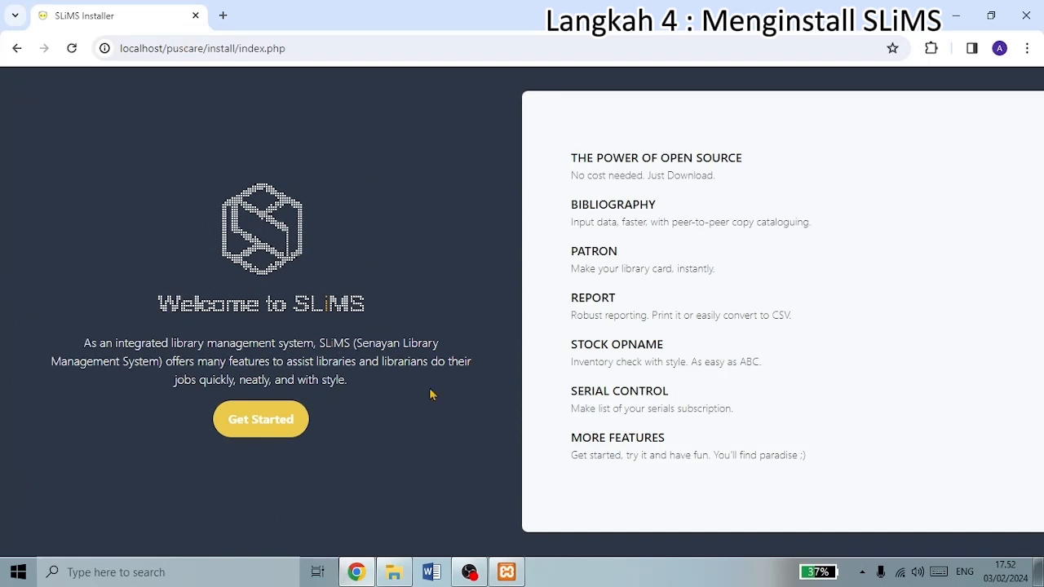
- Start the SLiMS installer's system requirements check from the welcome page
click(253, 432)
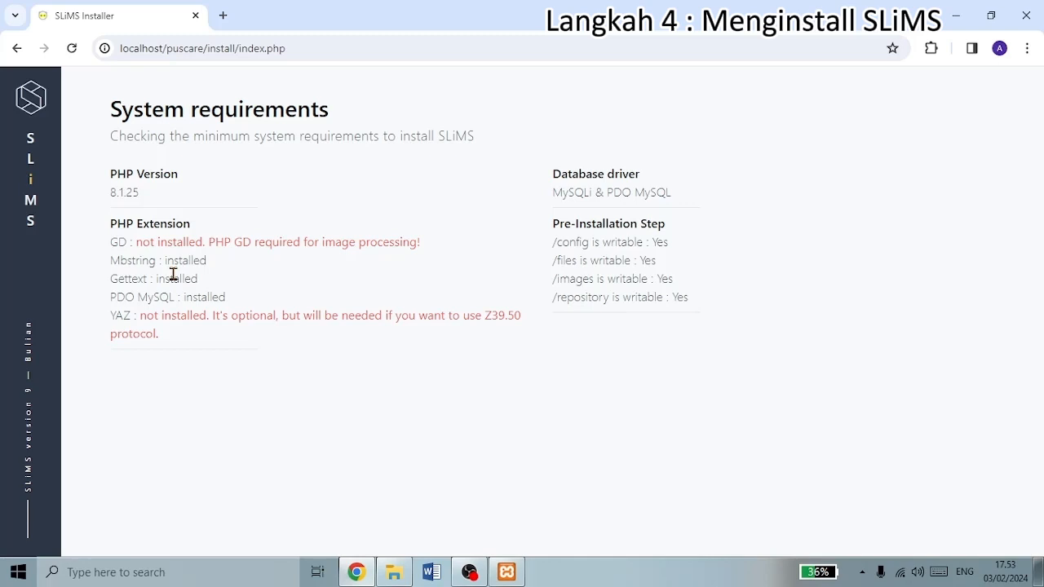
- Open php.ini from XAMPP's Apache Config and find the gd extension line
click(508, 575)
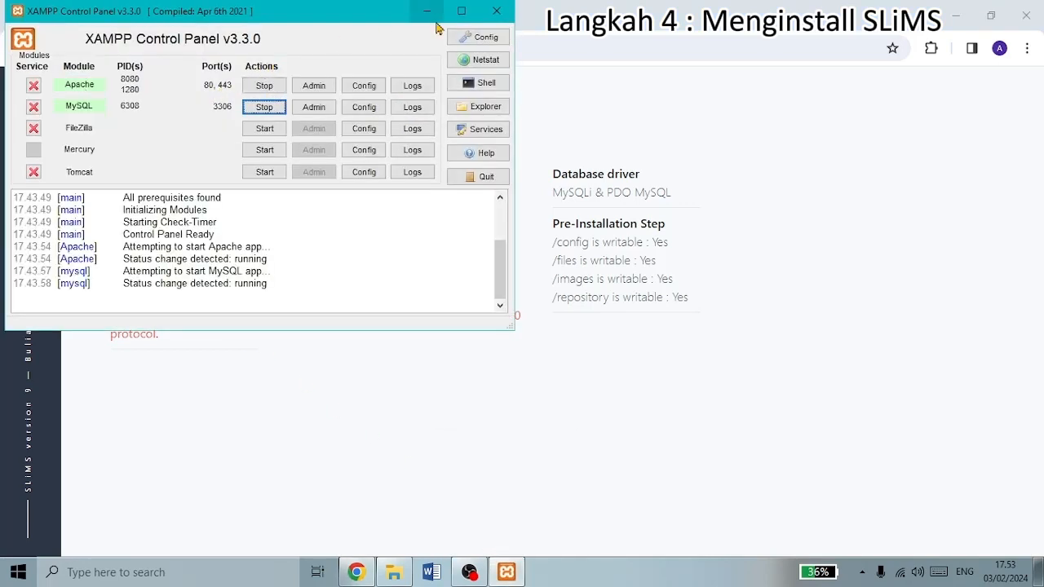
click(374, 90)
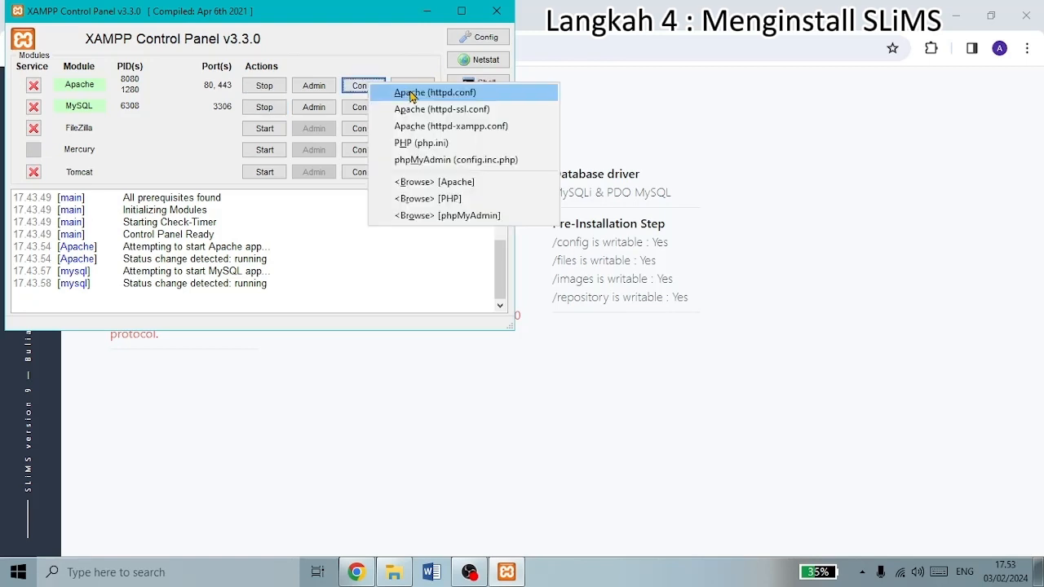
click(444, 147)
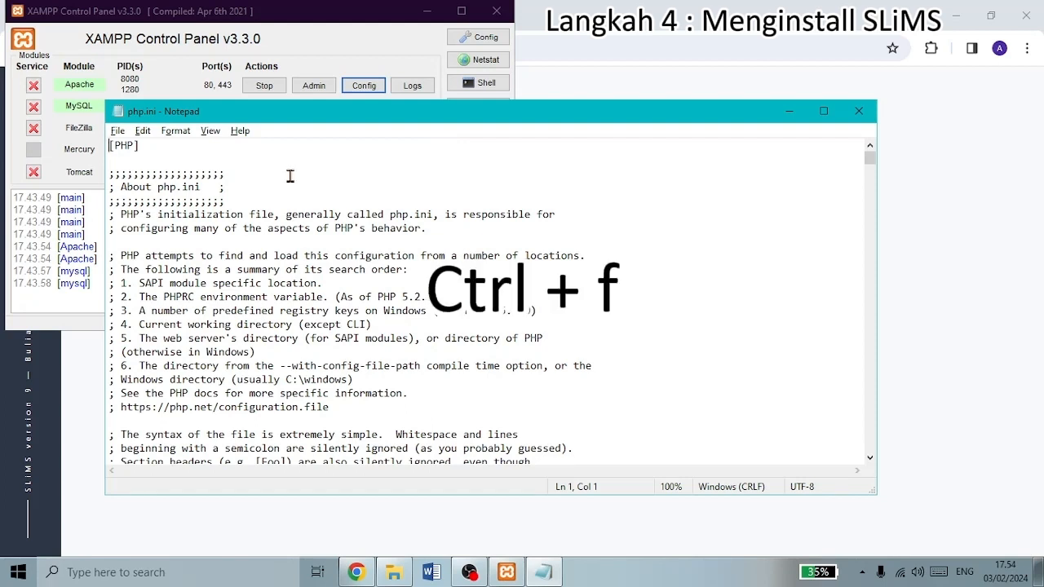
key(ctrl+f)
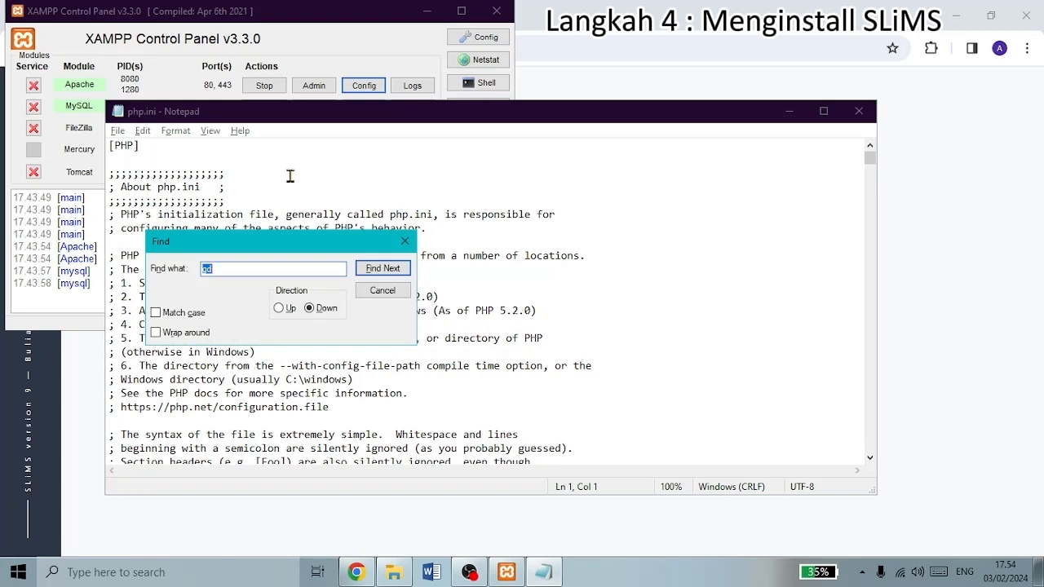
key(BackSpace)
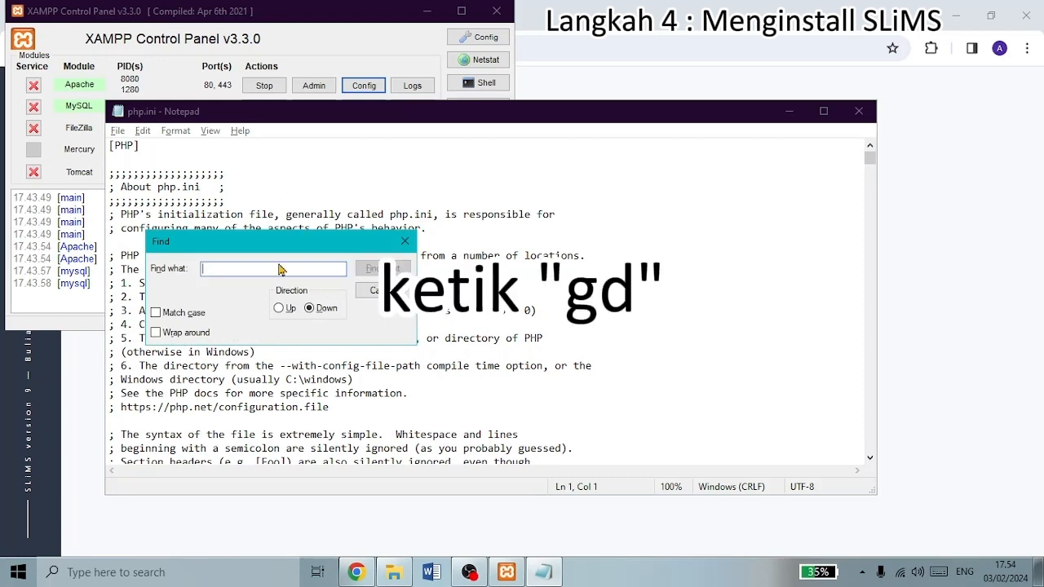
text(gd)
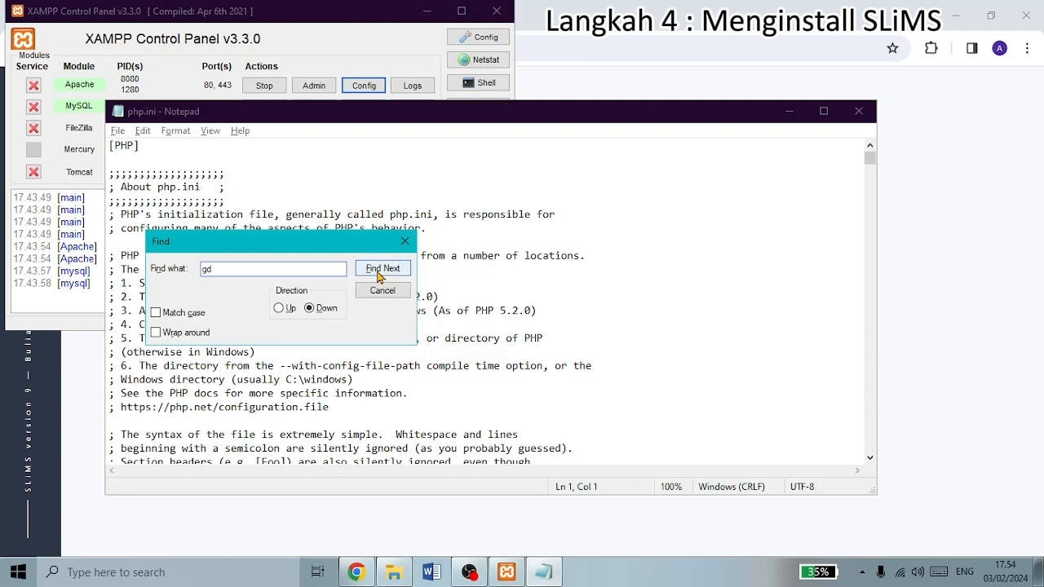
click(379, 272)
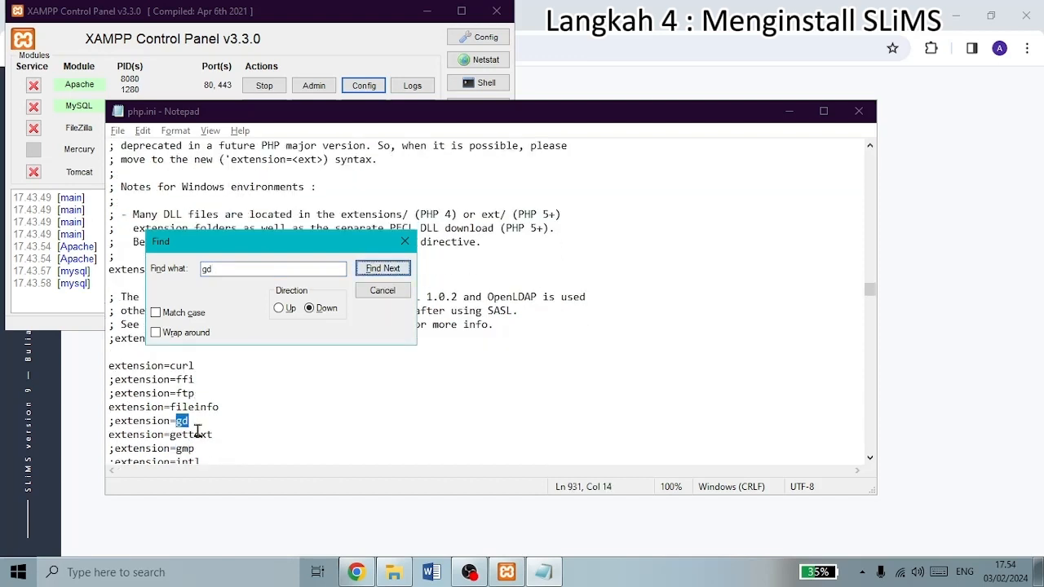
- Remove the semicolon before extension=gd, save php.ini, and close Notepad
drag(114, 422, 189, 421)
click(192, 421)
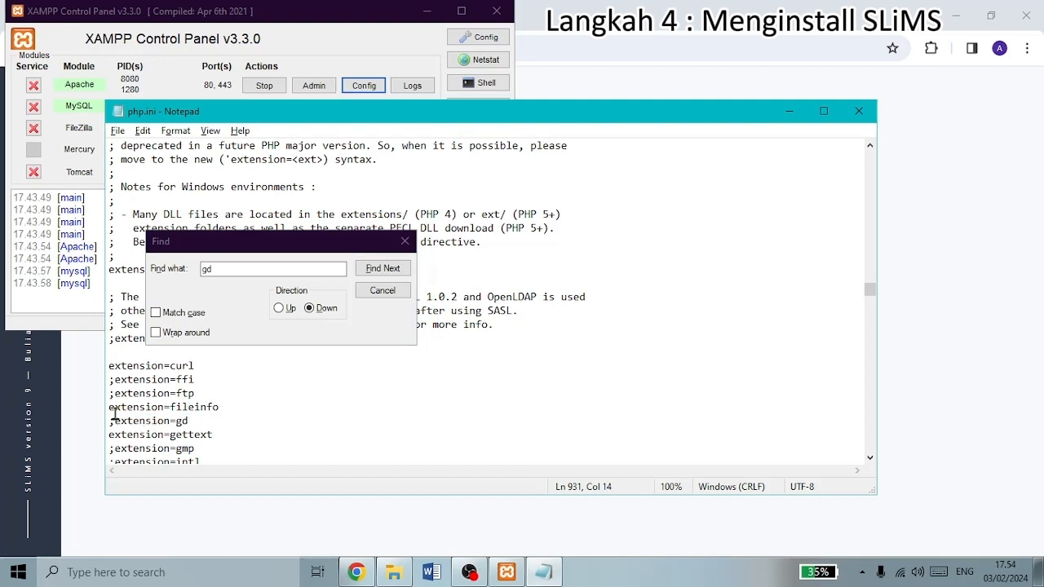
click(115, 421)
key(BackSpace)
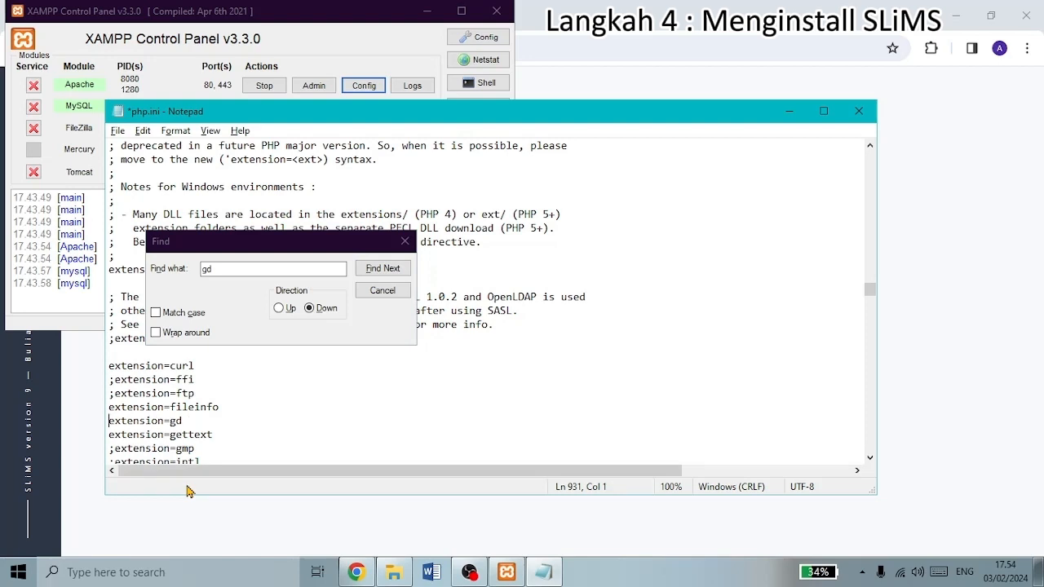
key(ctrl+s)
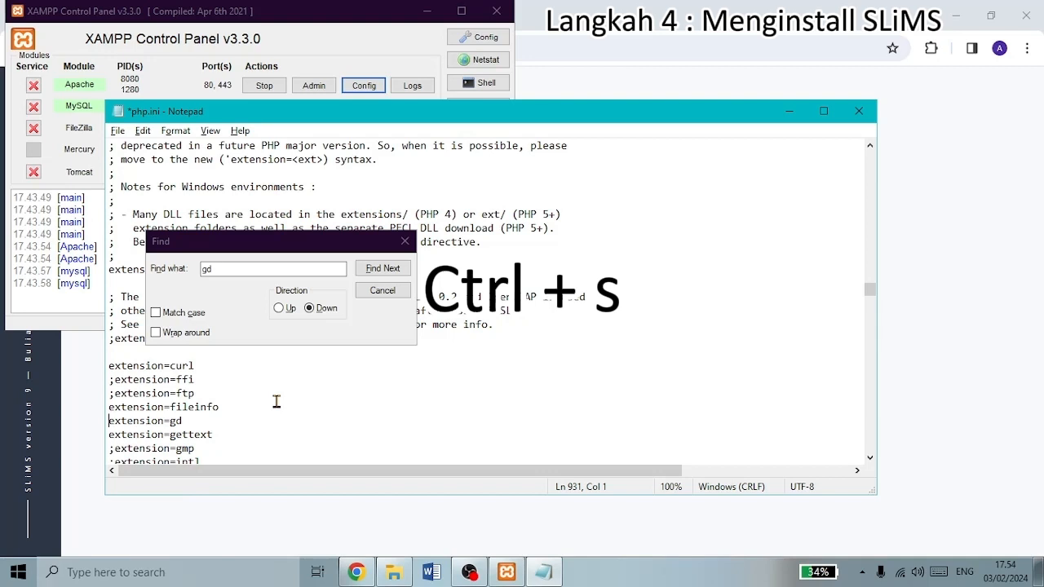
click(405, 242)
key(ctrl+s)
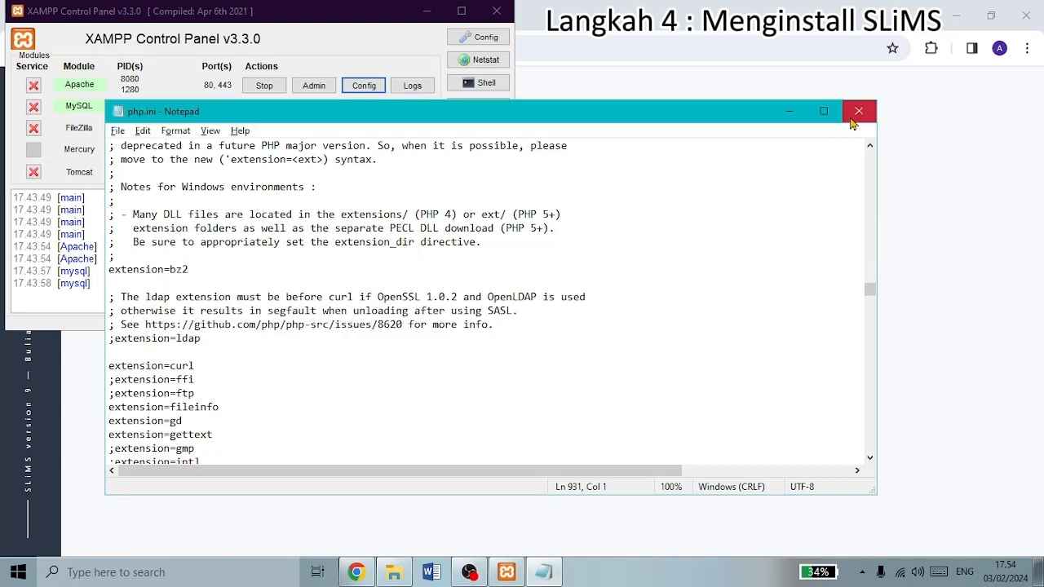
click(856, 109)
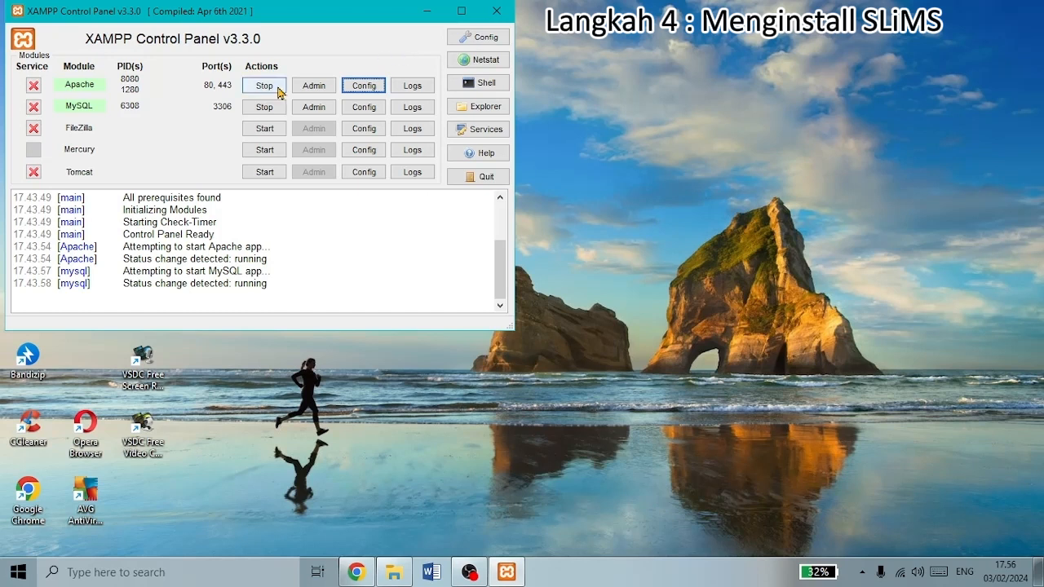
- Stop and restart Apache and MySQL, then return to the installer in Chrome
click(275, 88)
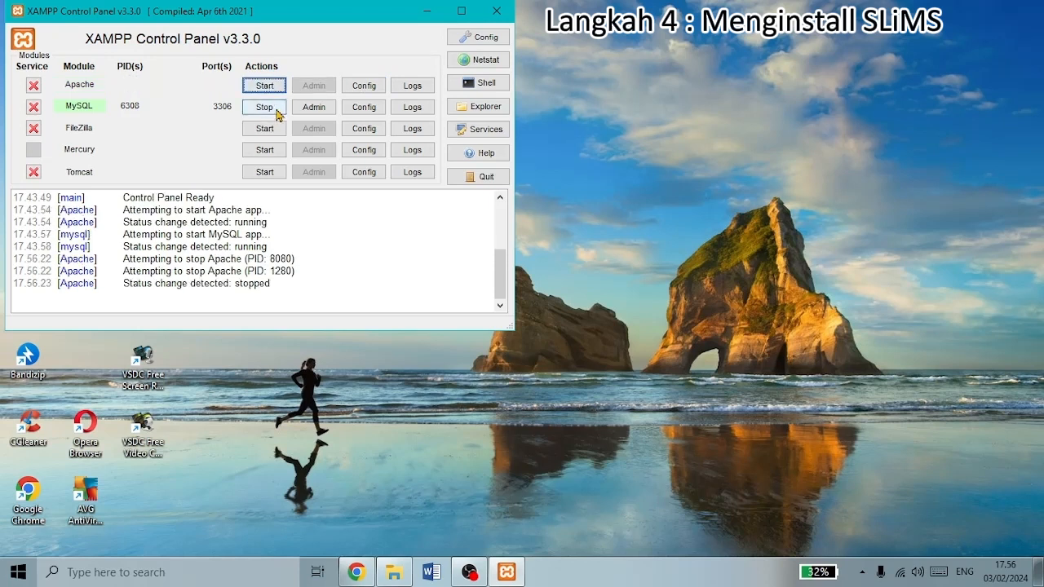
click(276, 115)
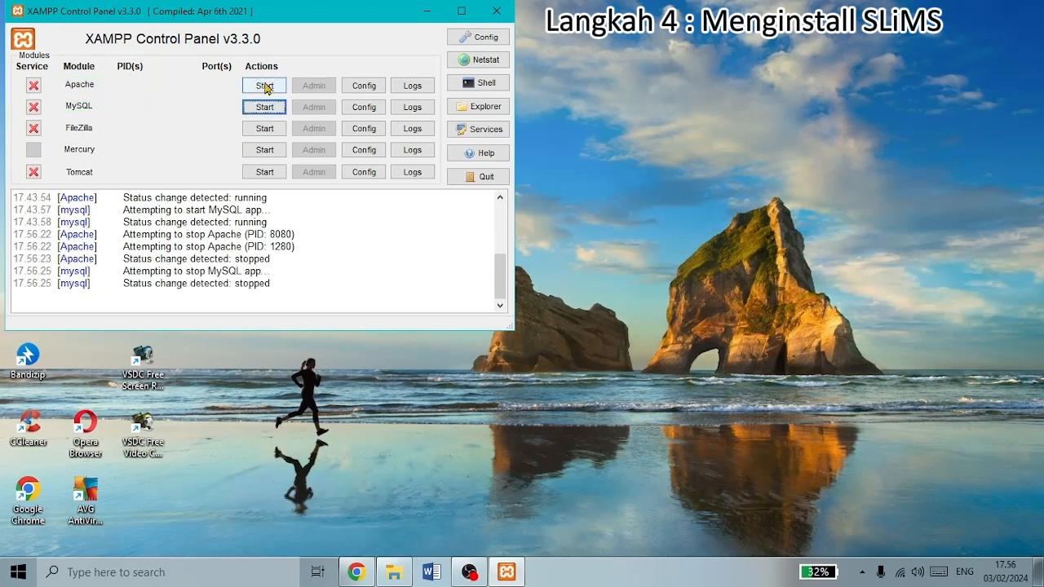
click(272, 88)
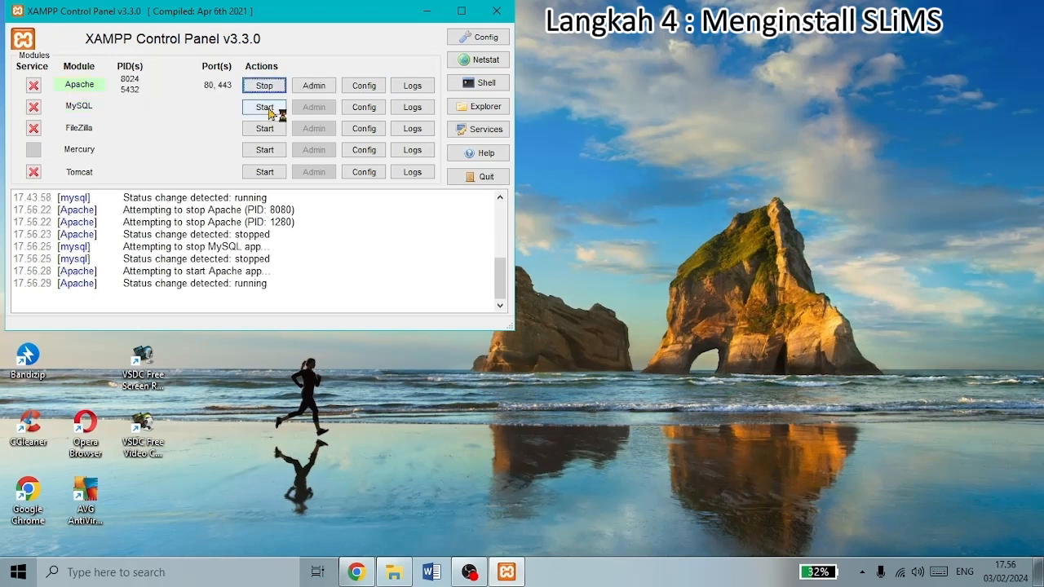
click(270, 111)
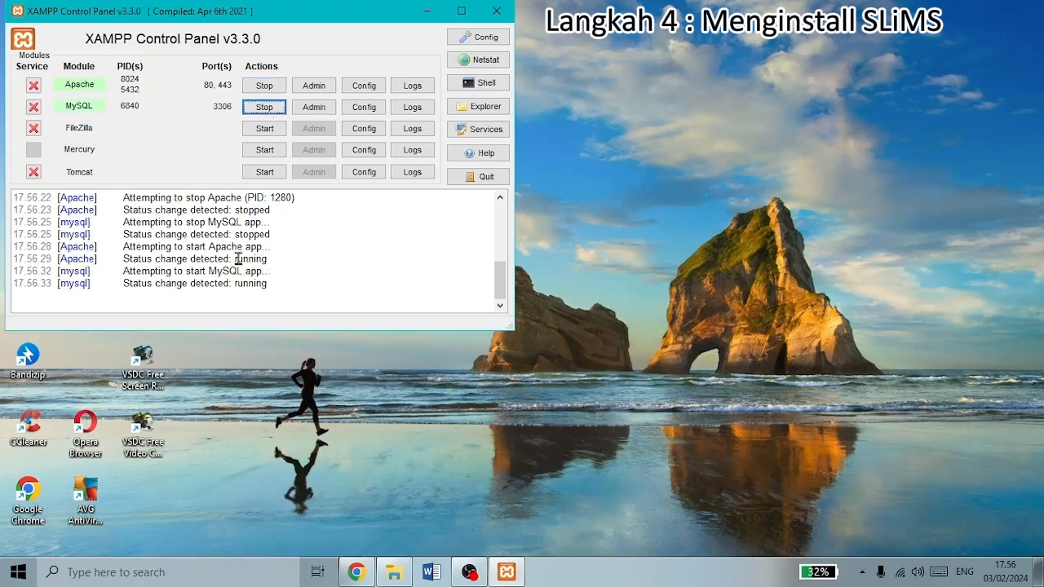
click(357, 572)
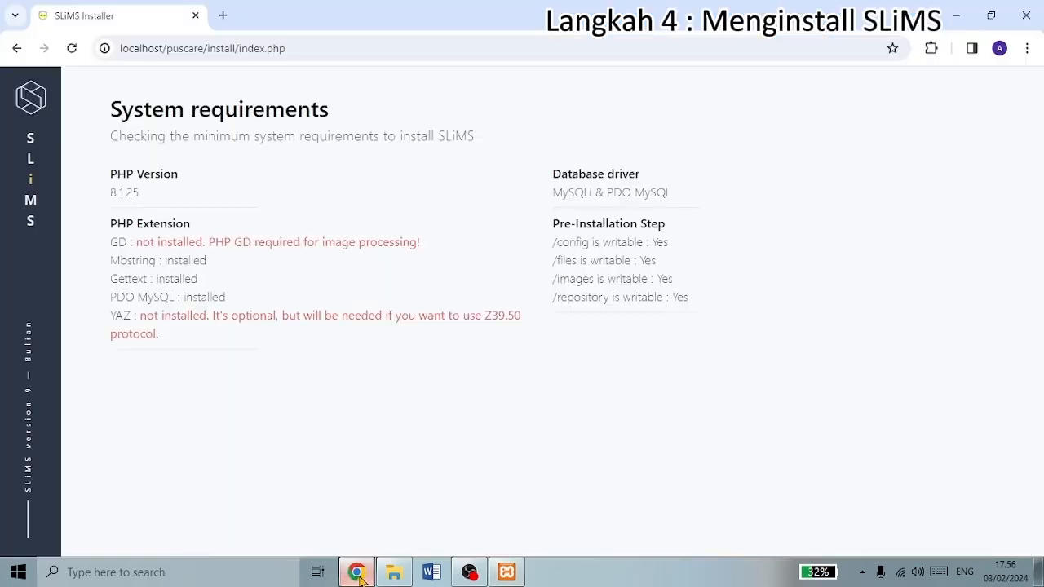
- Reload the installer, rerun the requirements check, and choose a new SLiMS installation
click(74, 48)
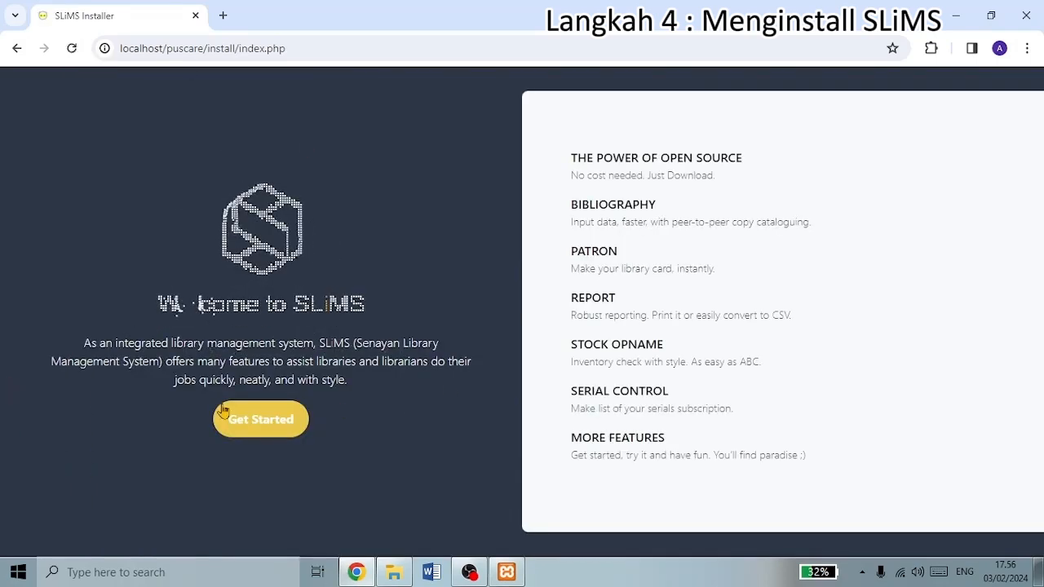
click(261, 422)
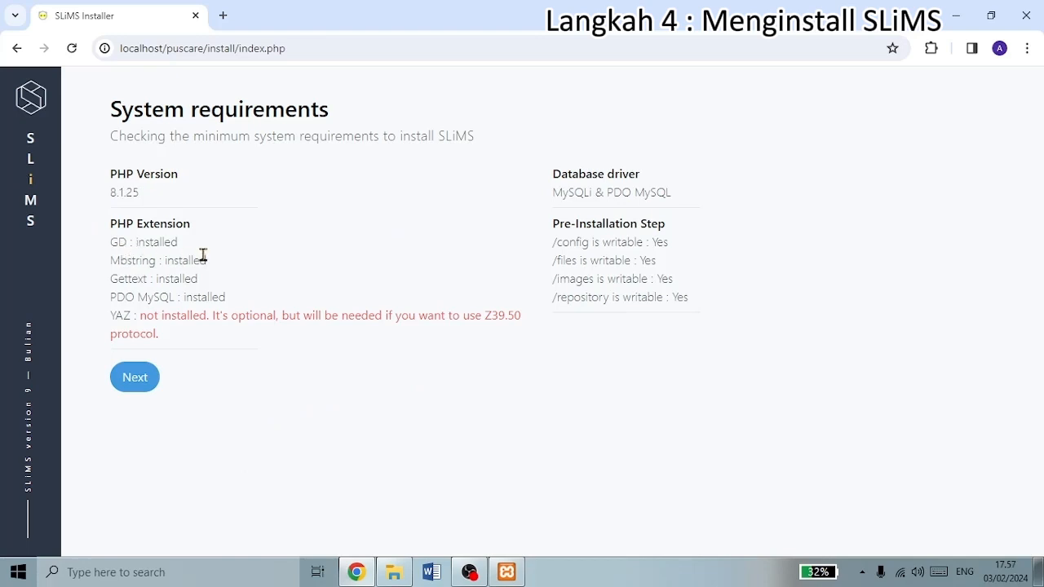
click(134, 377)
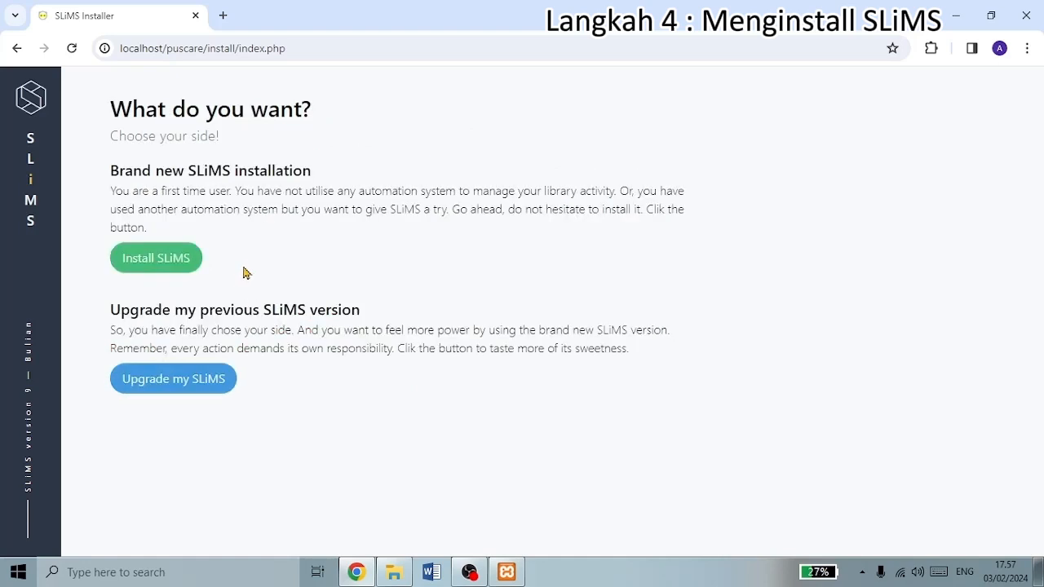
click(181, 269)
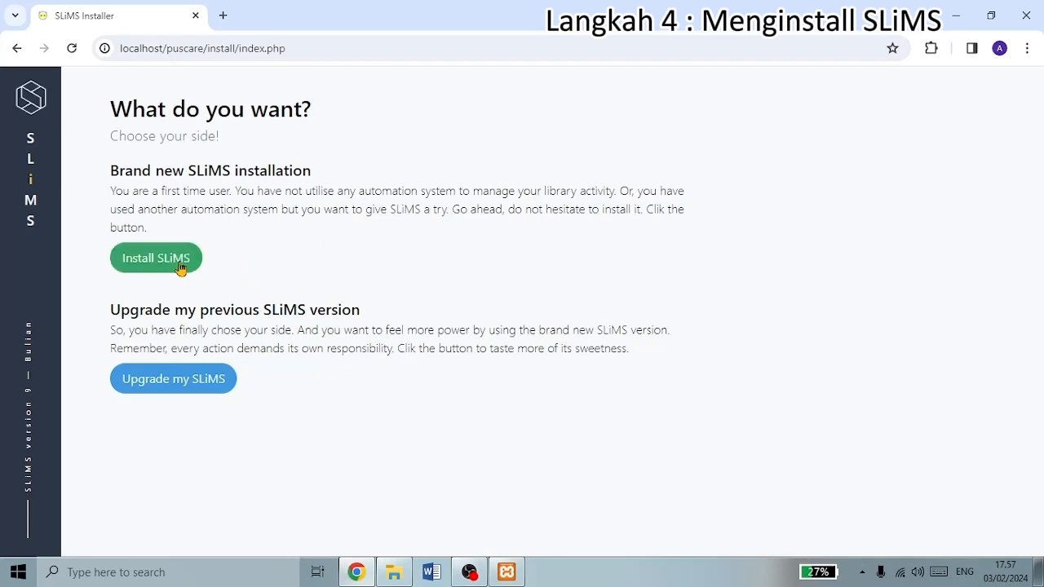
scroll(198, 189, down, 1)
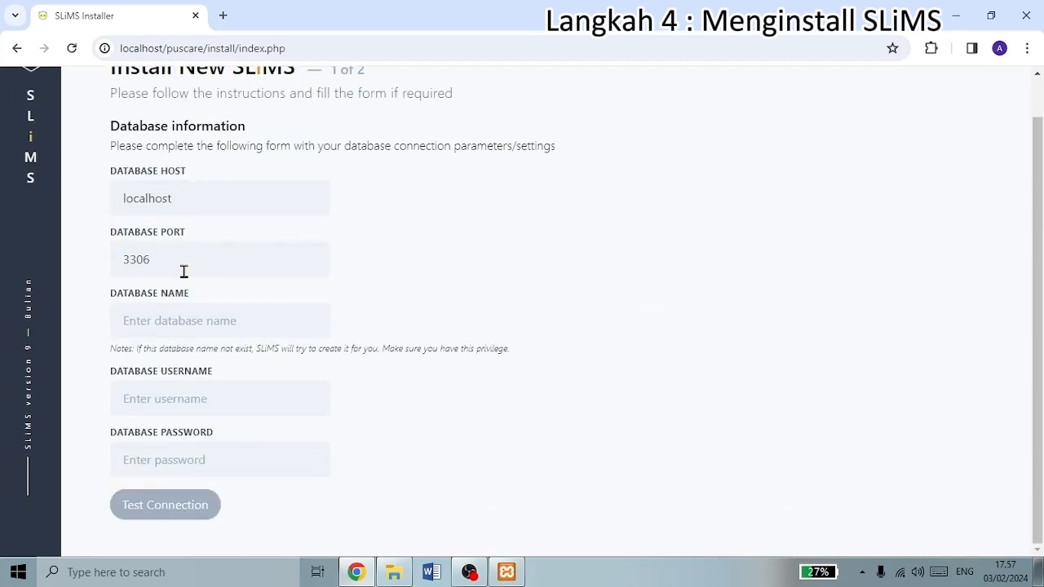
- Enter database puscare with user root, test the connection, and continue to step 2
click(171, 322)
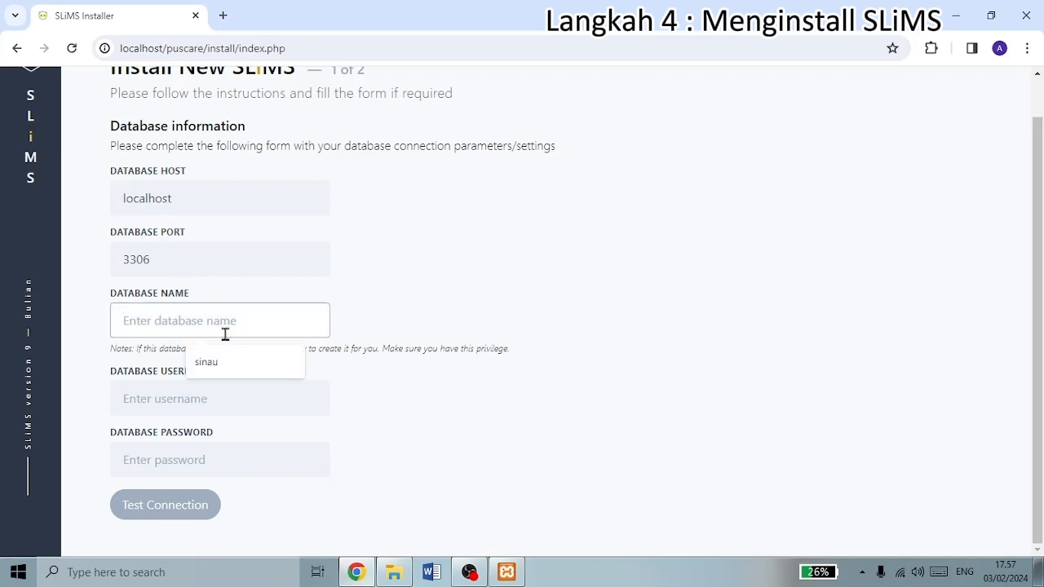
text(puscare)
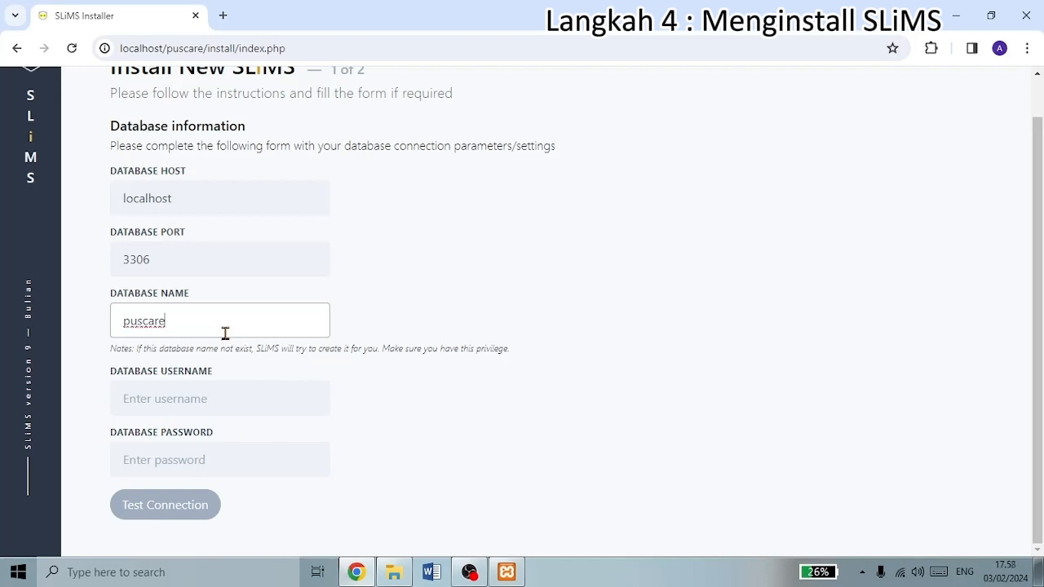
click(195, 398)
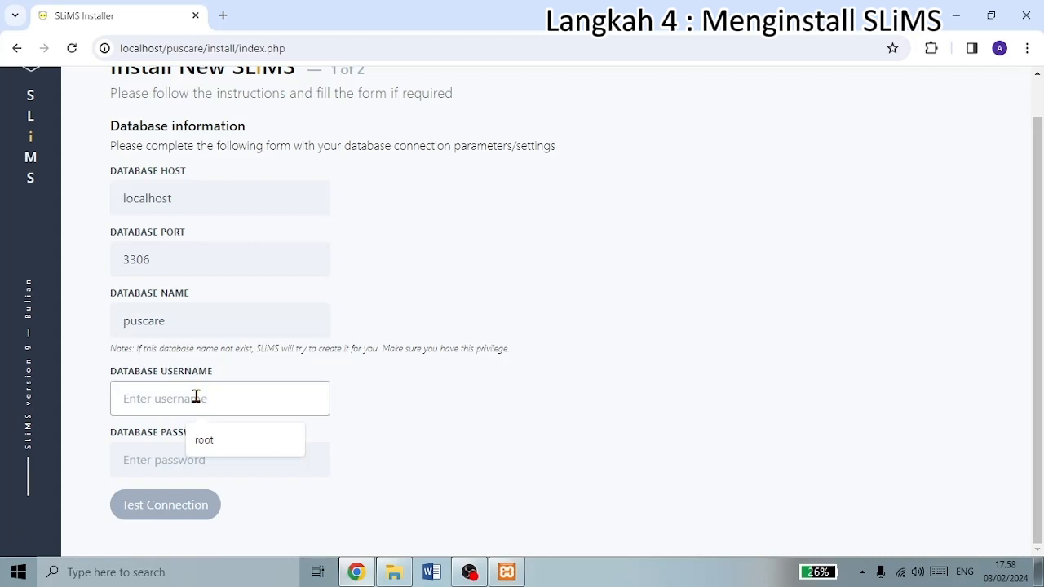
text(root)
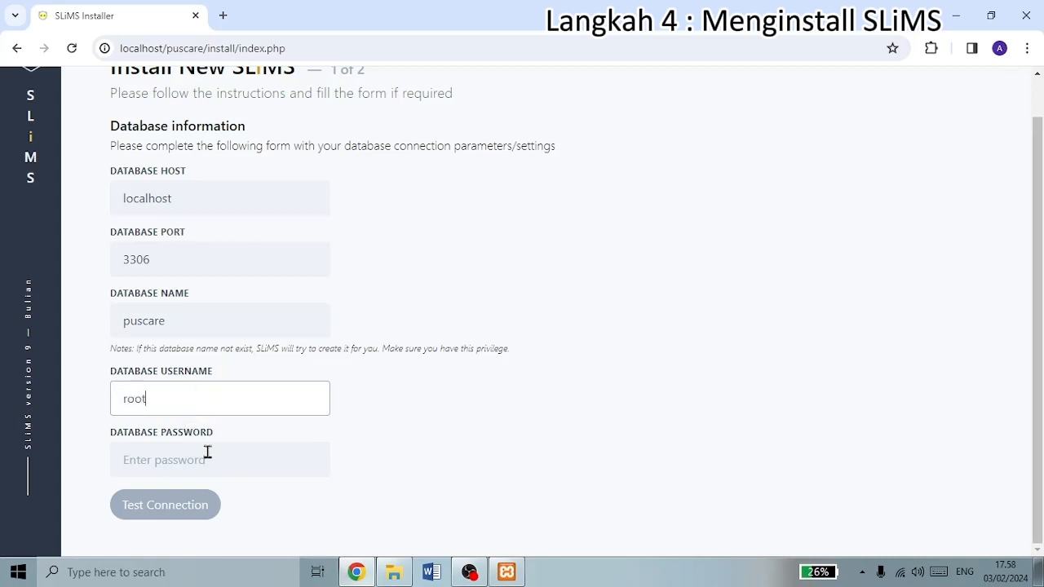
click(208, 458)
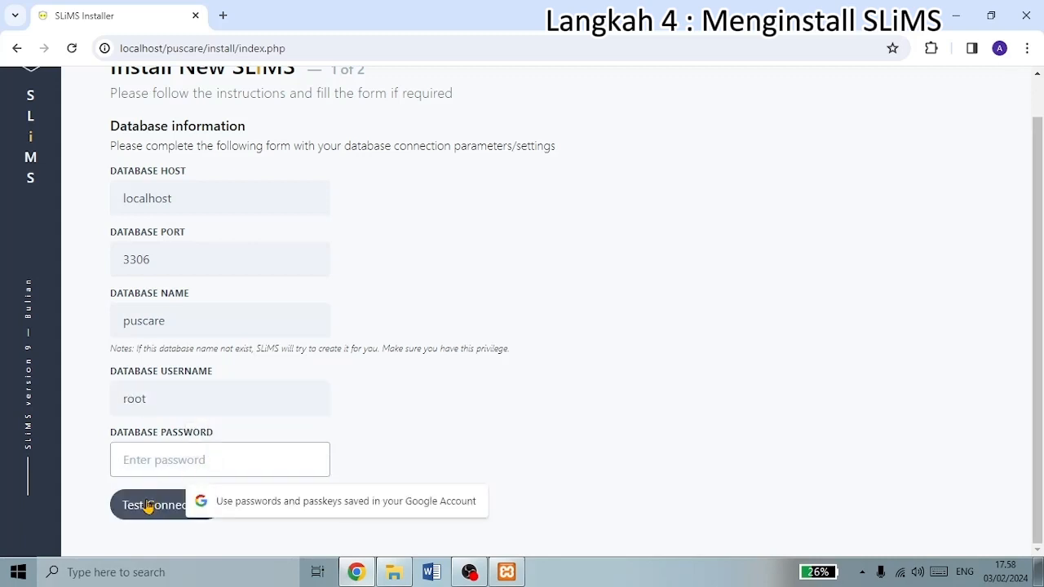
click(149, 507)
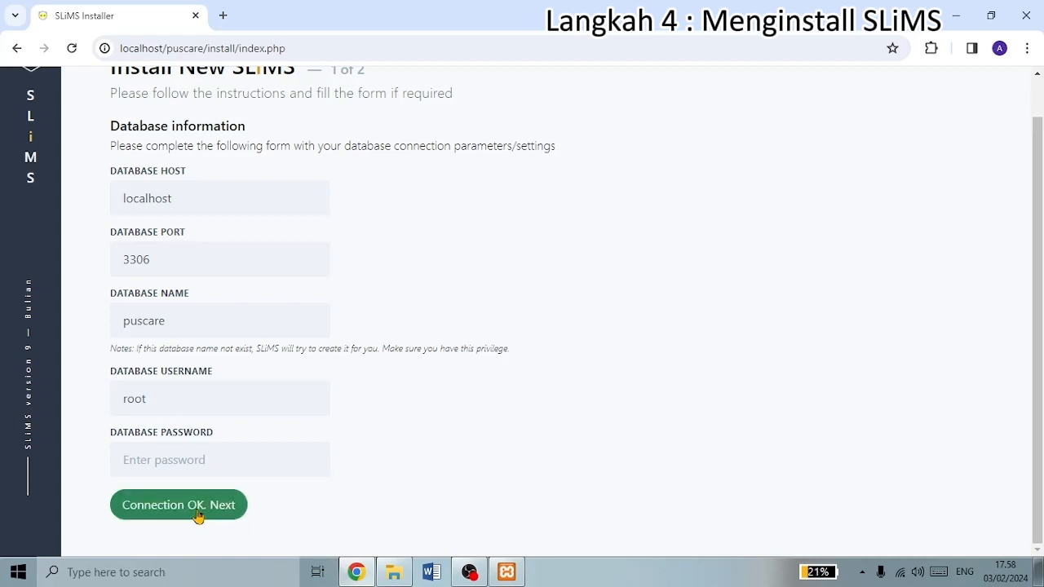
click(198, 515)
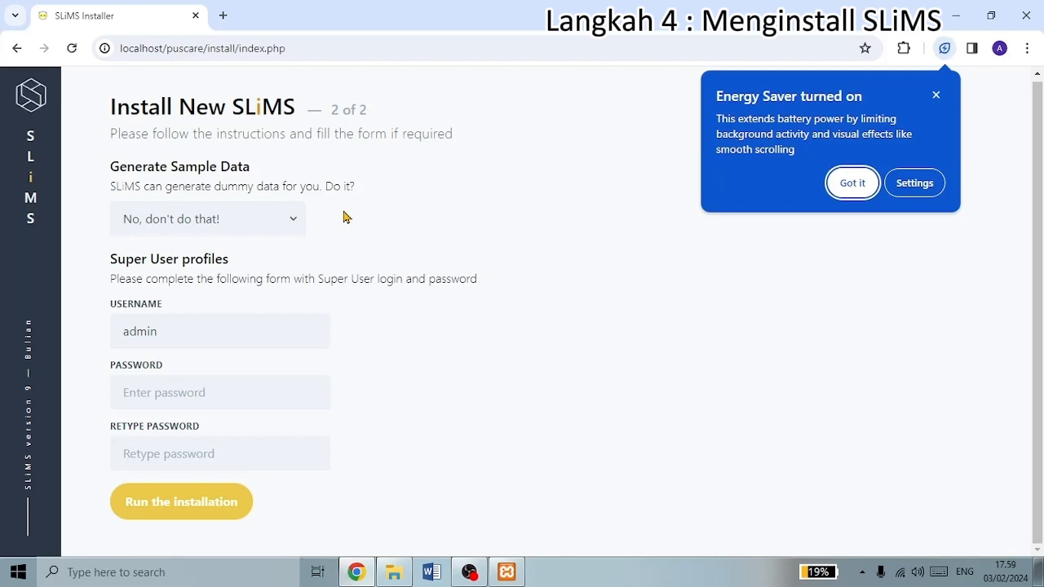
- Turn on sample data generation and change the super user name to puscare
click(296, 227)
click(263, 263)
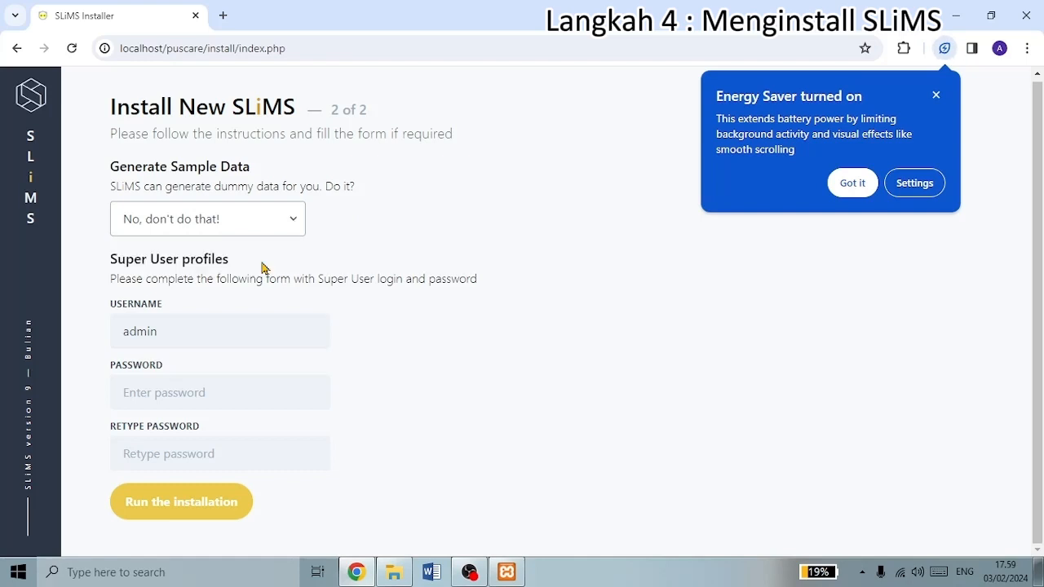
double_click(148, 333)
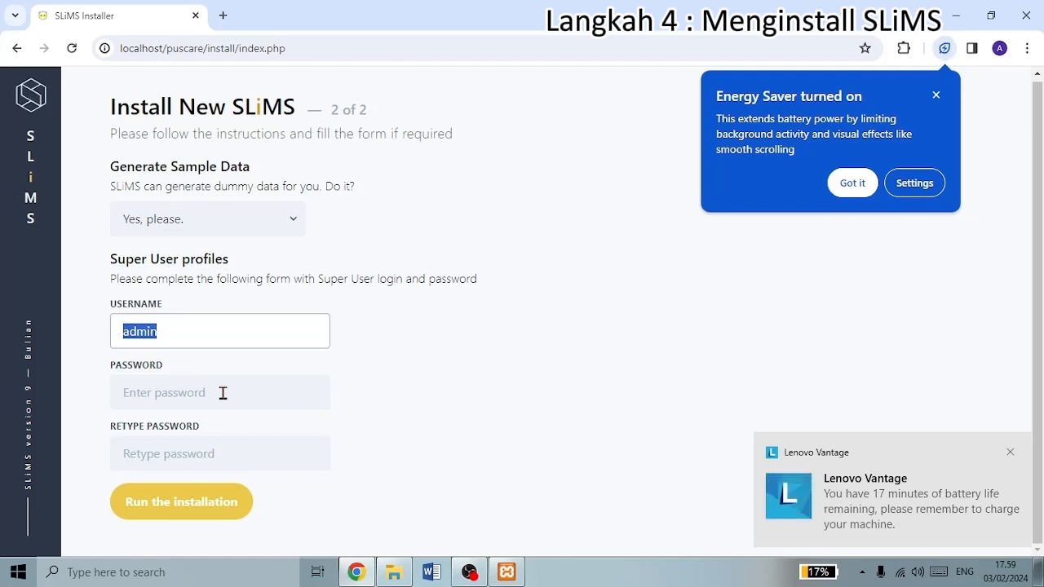
text(puscare)
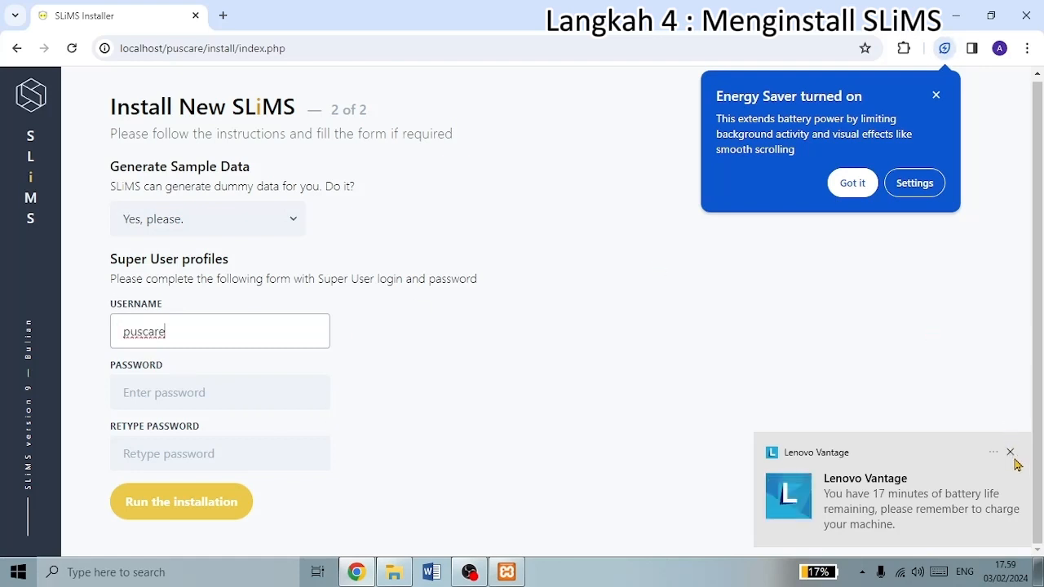
click(1011, 454)
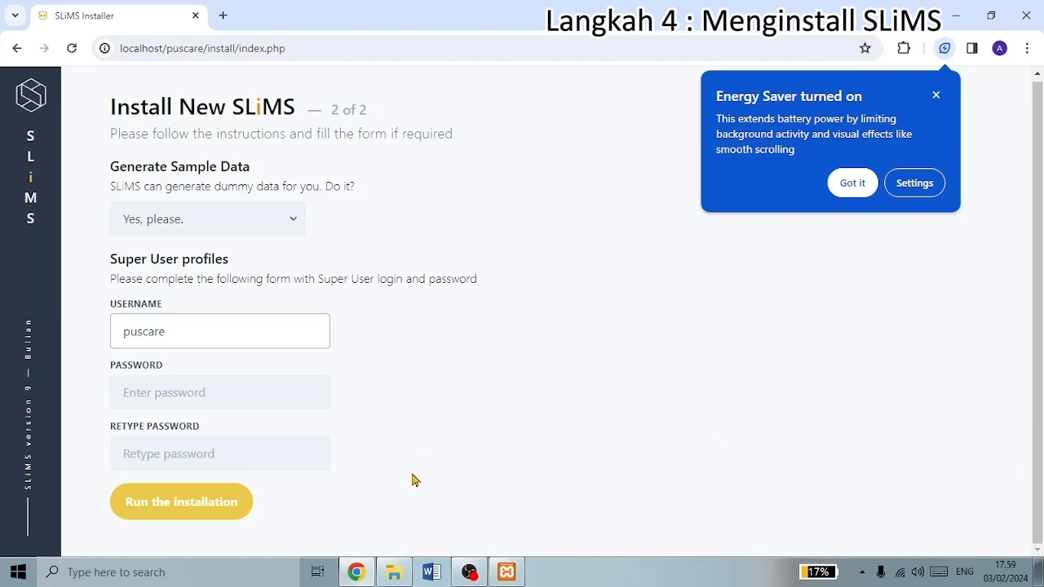
- Enter and retype the super user password, then run the installation
click(226, 393)
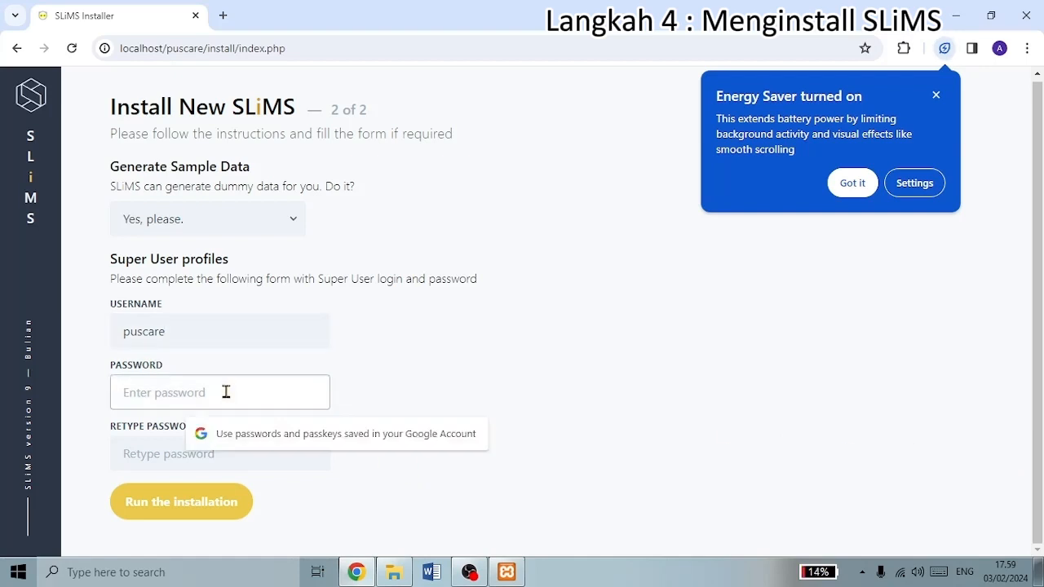
text(p••••)
click(201, 444)
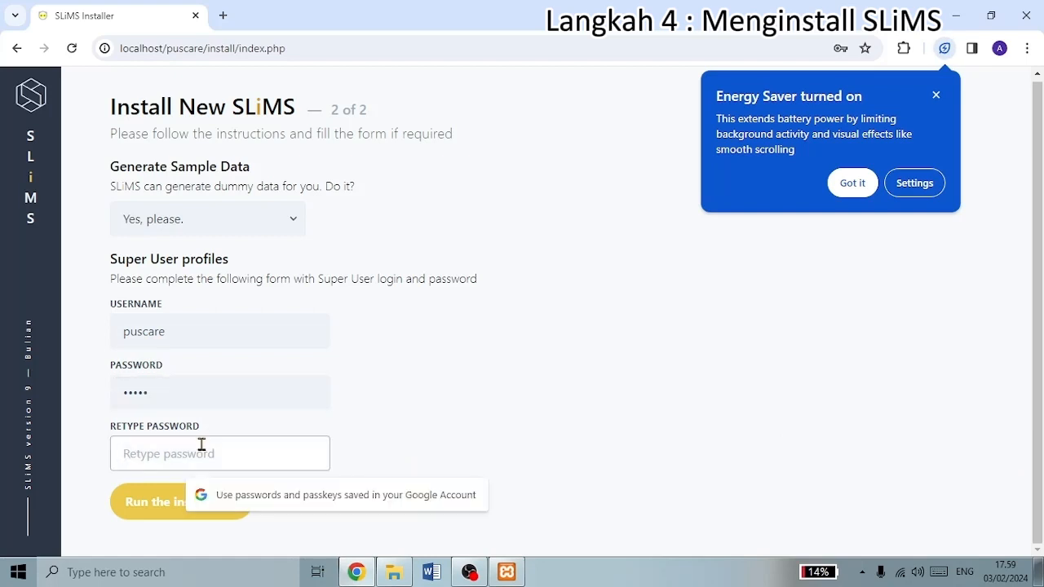
text(••)
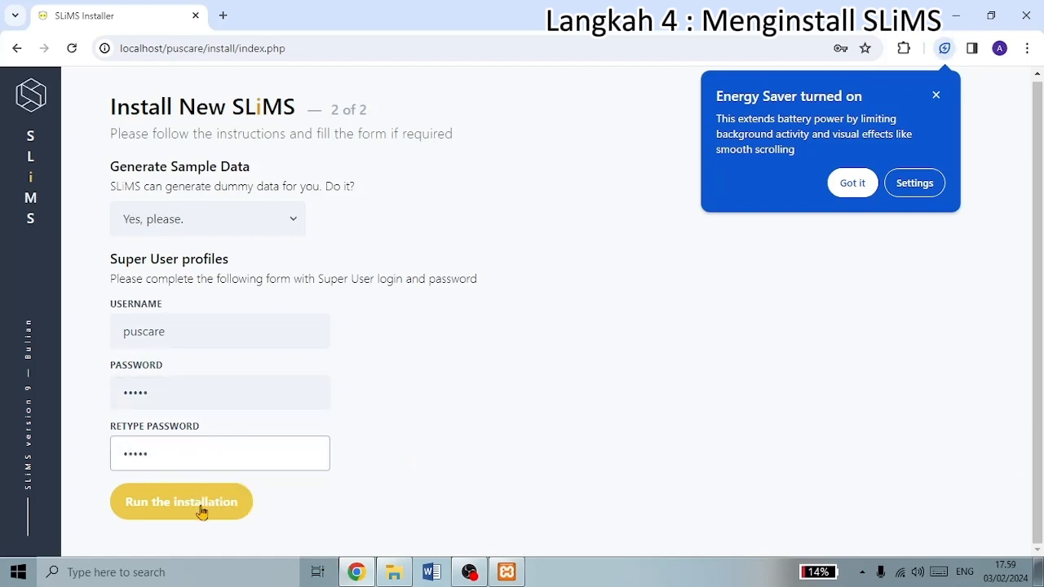
click(202, 511)
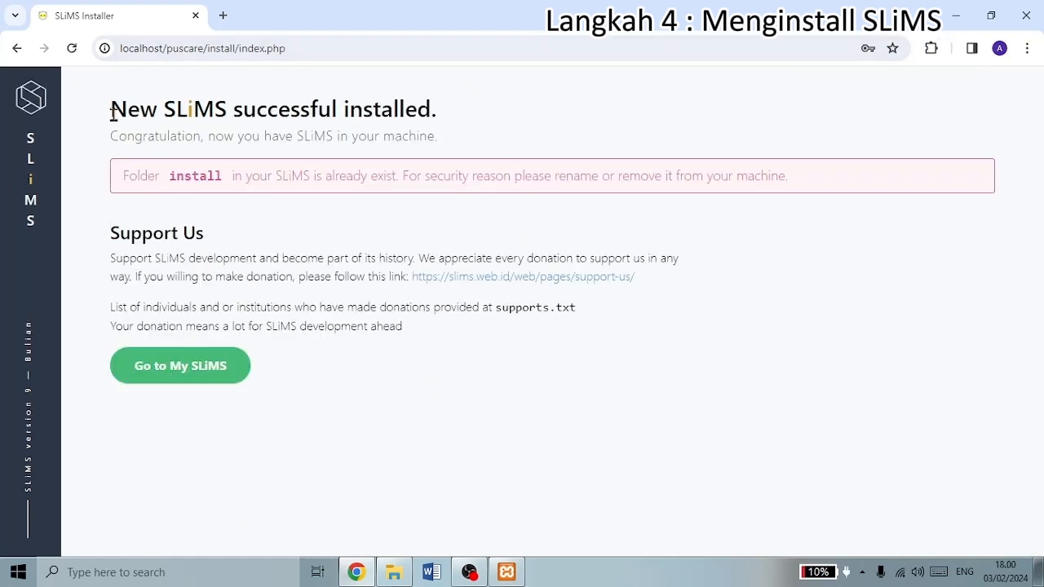
- Open the new Senayan library site at localhost/puscare and browse its sample collections
drag(111, 110, 516, 98)
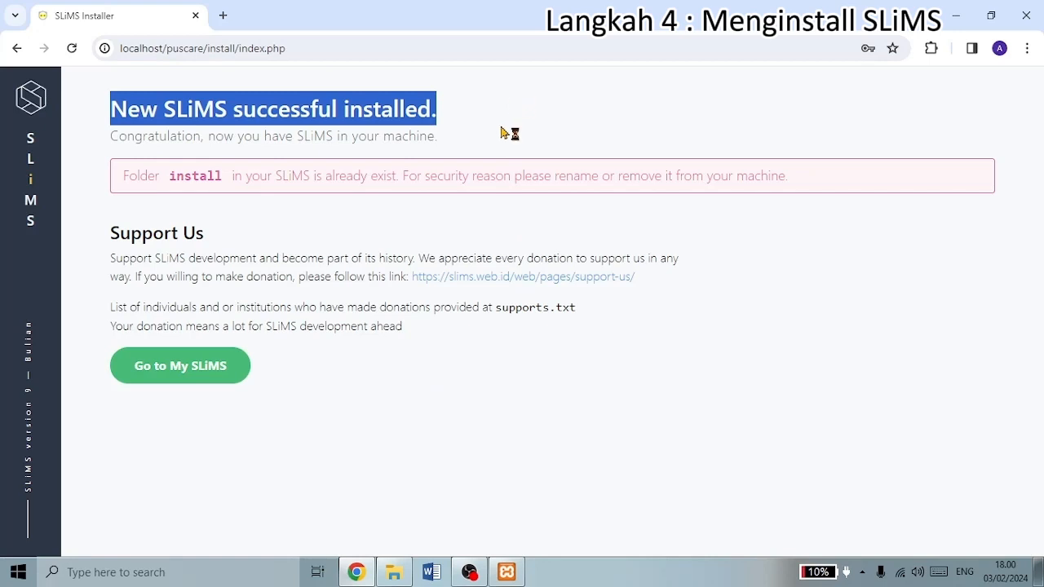
click(334, 227)
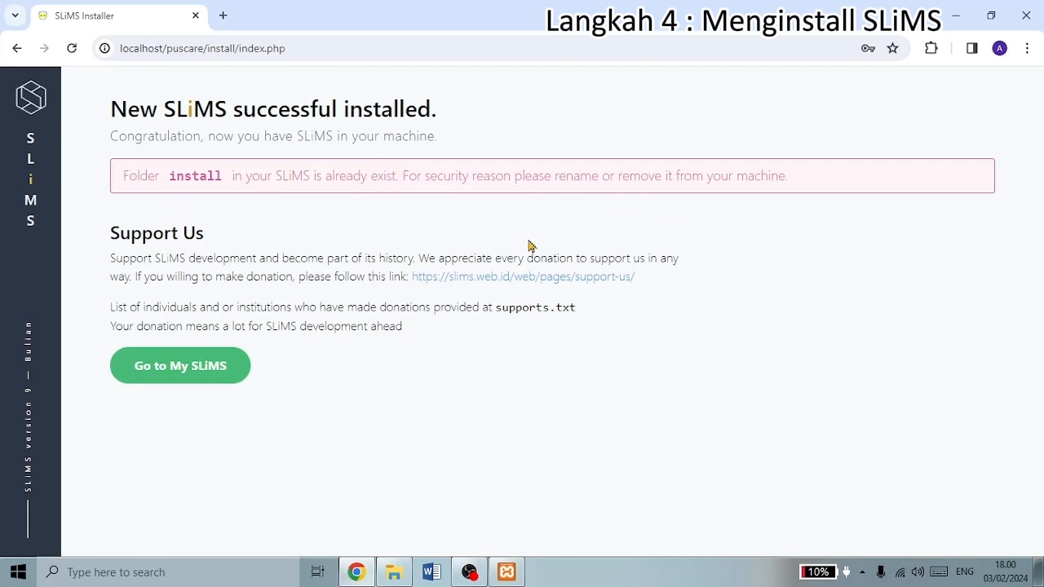
click(181, 366)
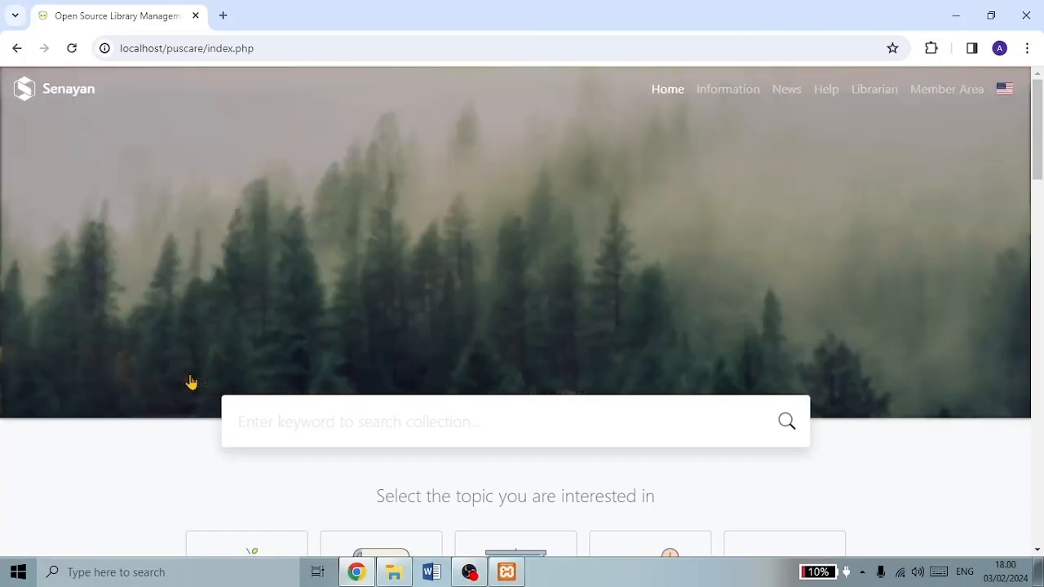
scroll(443, 243, down, 7)
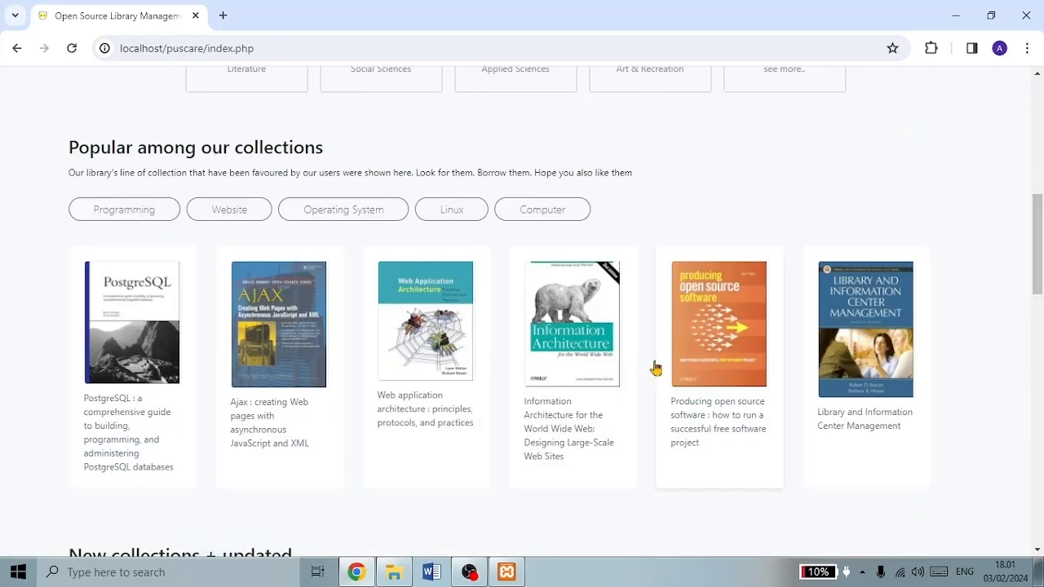
scroll(444, 343, down, 5)
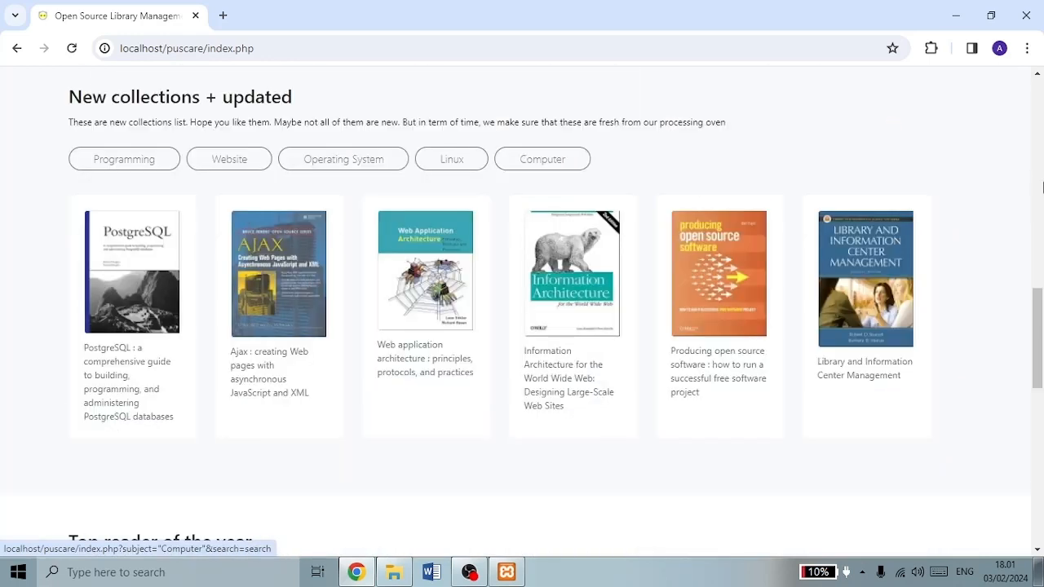
scroll(326, 399, down, 2)
scroll(326, 399, down, 2)
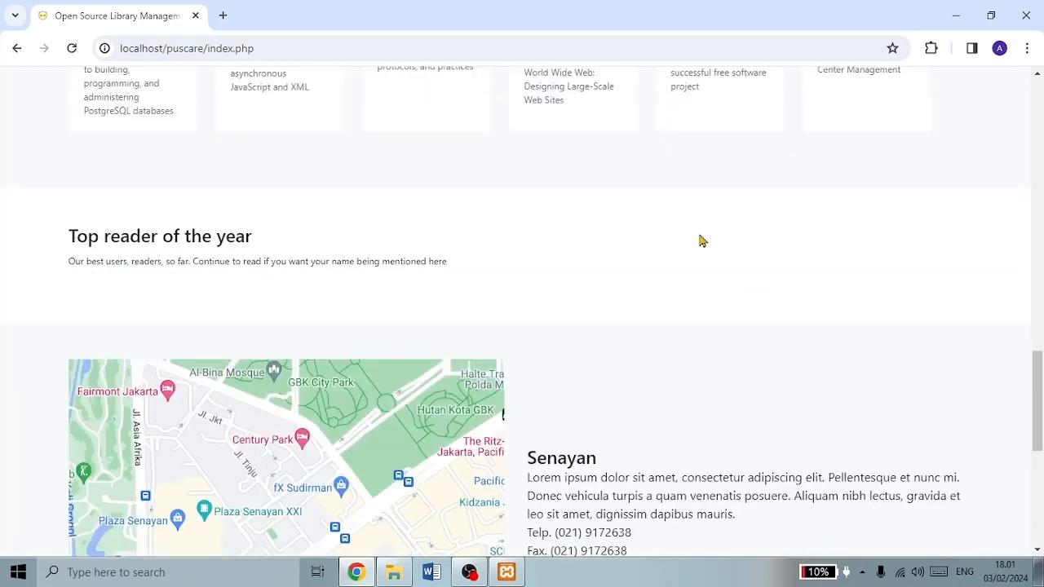
scroll(785, 272, up, 15)
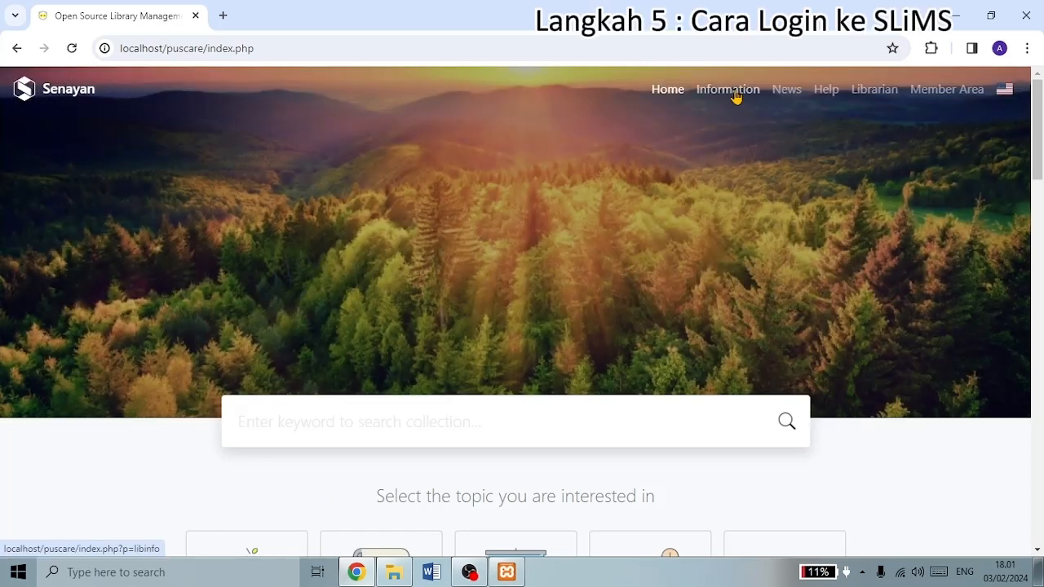
- Go to the SLiMS login page by changing the address to index.php?p=login
click(736, 97)
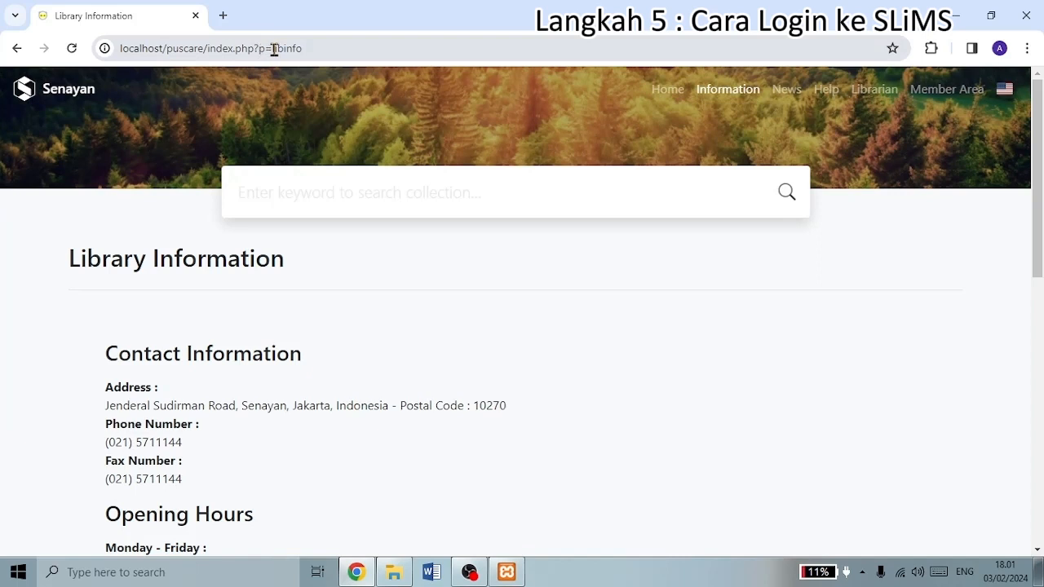
click(287, 49)
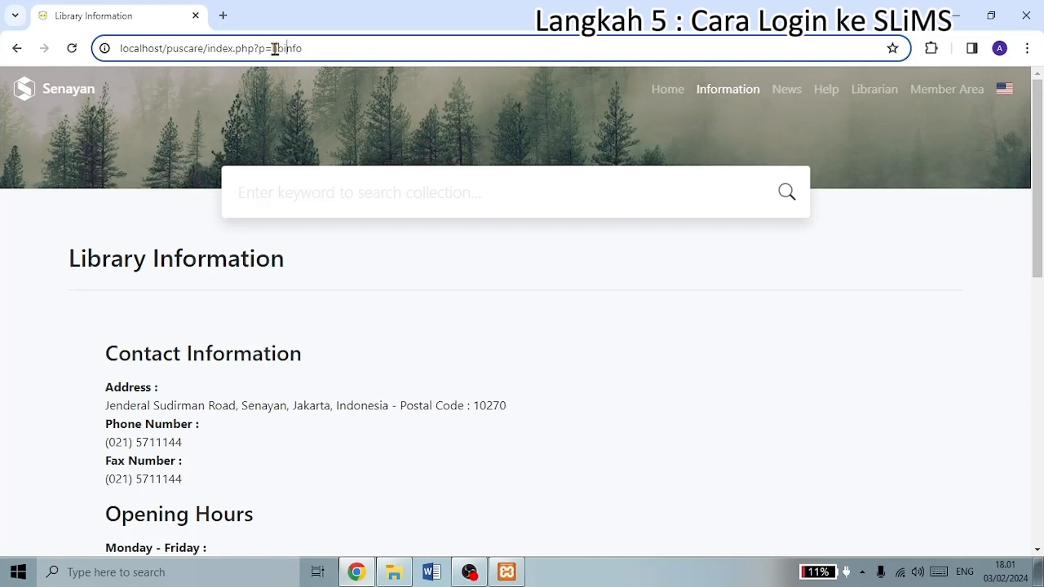
drag(272, 48, 312, 70)
text(l)
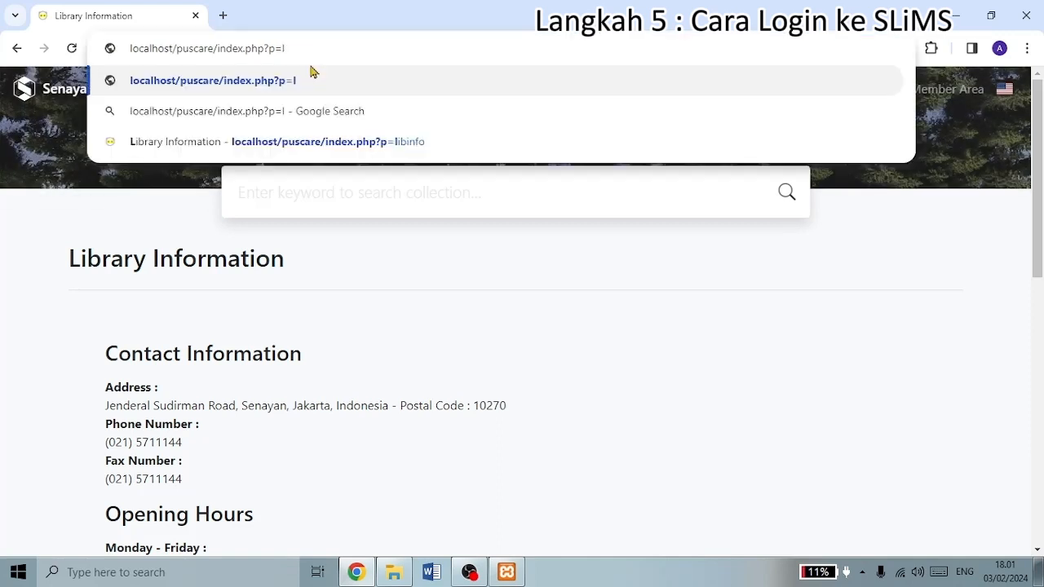
text(ogin)
key(Return)
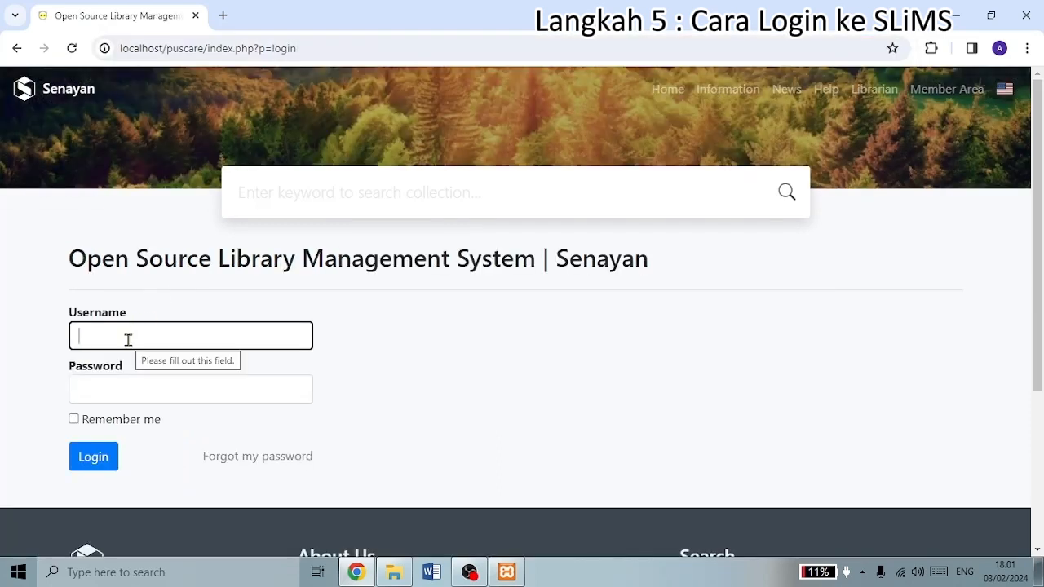
- Log in as super user puscare with the account password
text(puscare)
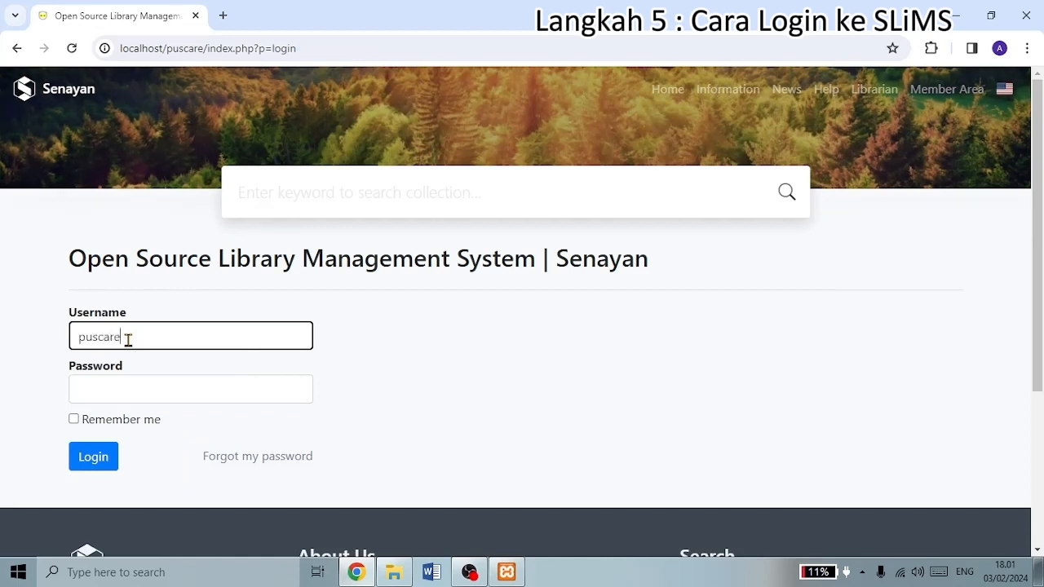
click(133, 388)
text(ad)
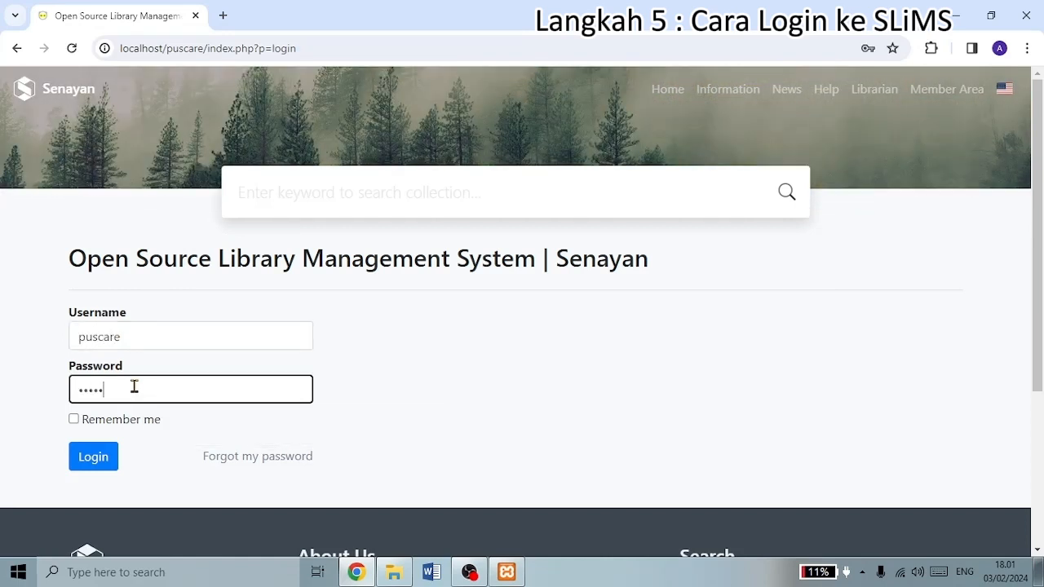
click(107, 462)
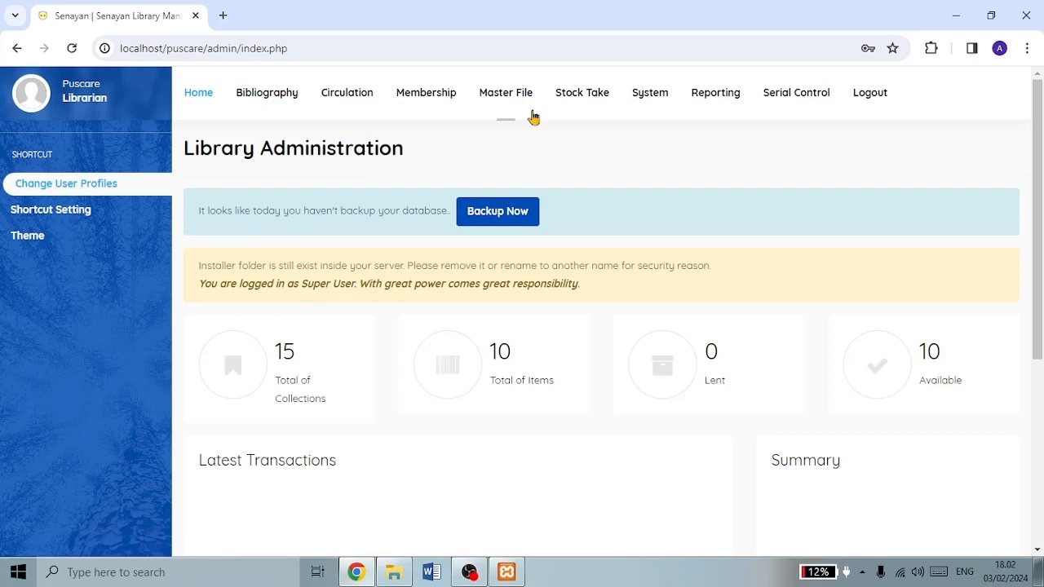
- Set the Default App. Language to Indonesian in System settings and save
click(645, 104)
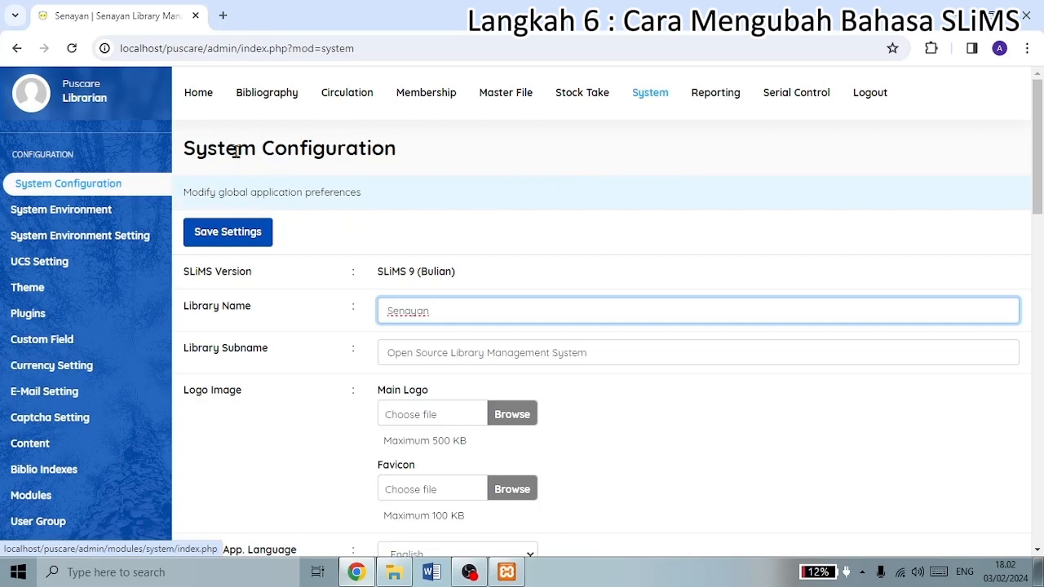
scroll(398, 305, down, 1)
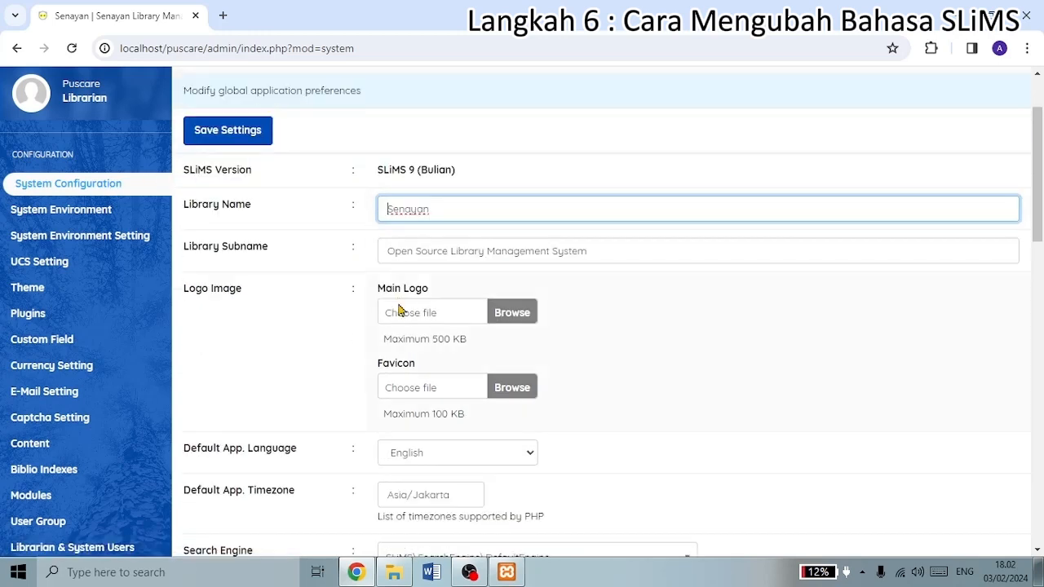
scroll(399, 309, down, 1)
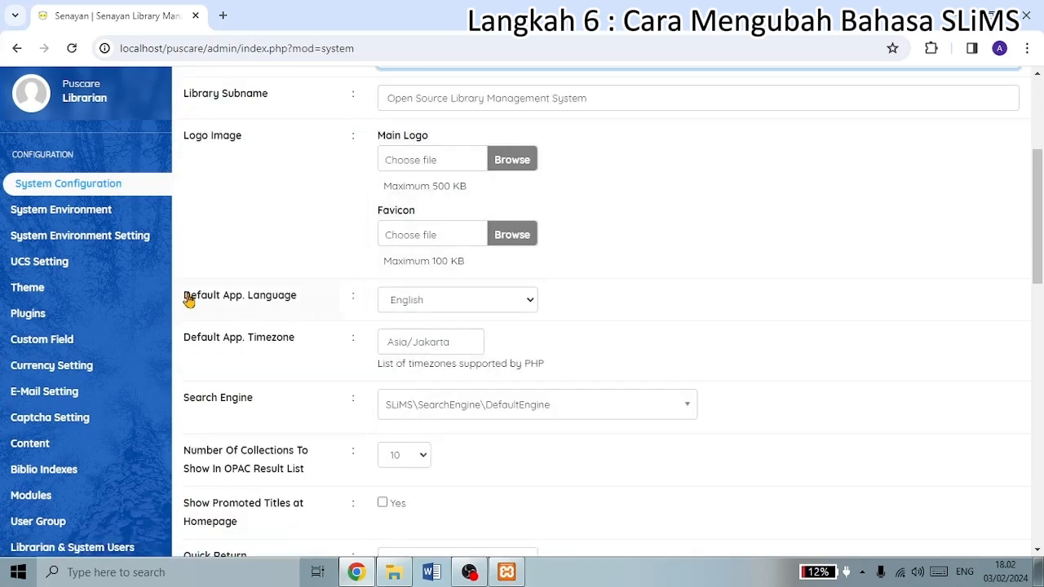
drag(185, 301, 300, 305)
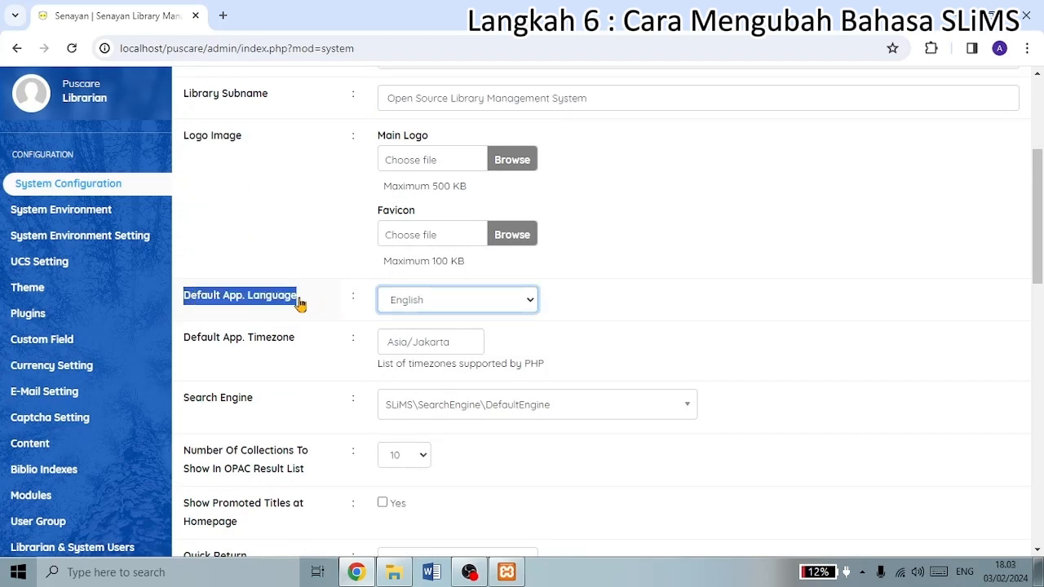
click(530, 302)
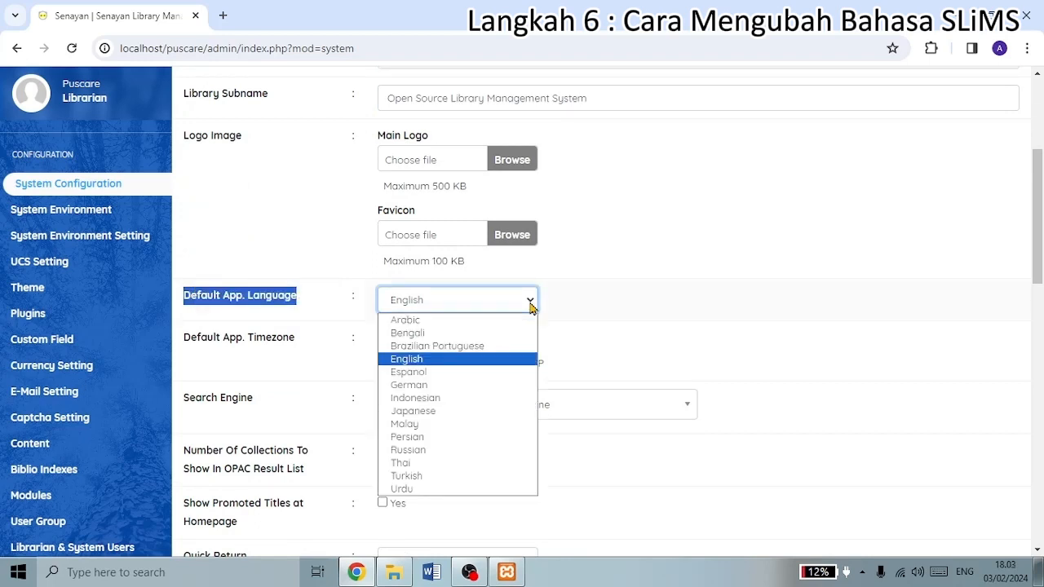
click(455, 398)
scroll(252, 291, up, 3)
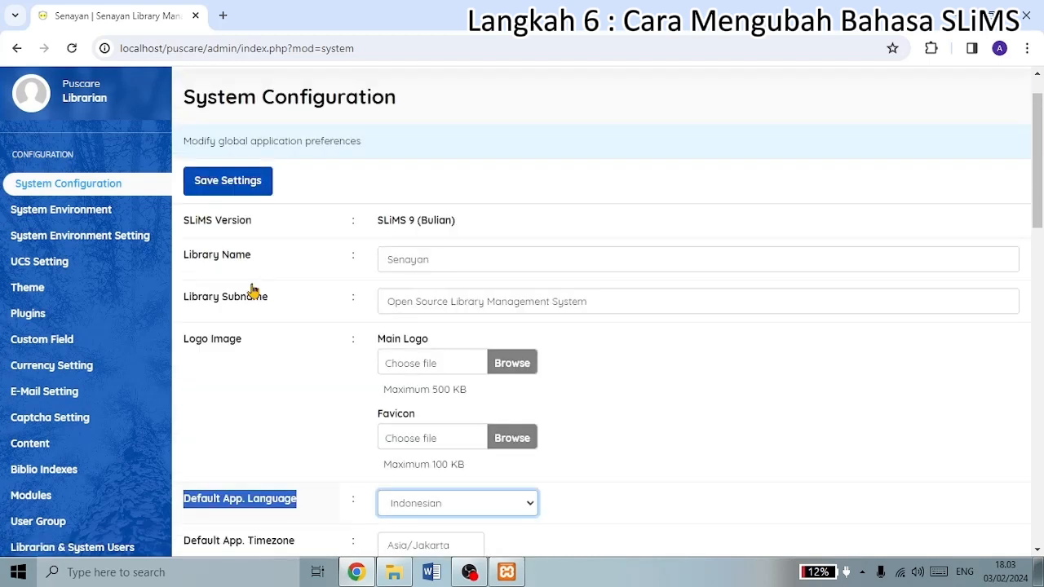
click(228, 181)
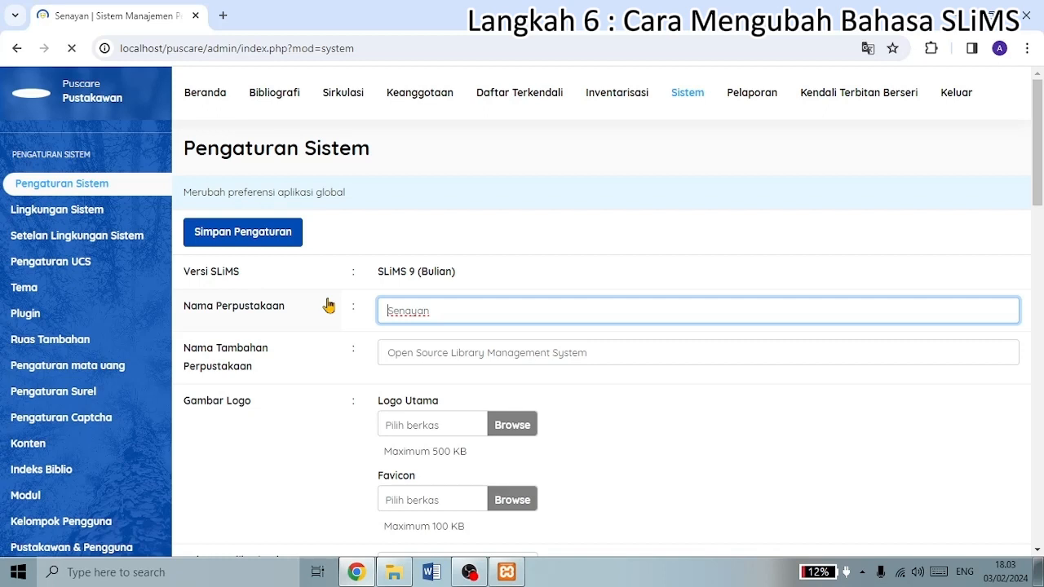
- Return to the Administrasi Perpustakaan dashboard and review the install-directory notice
click(193, 97)
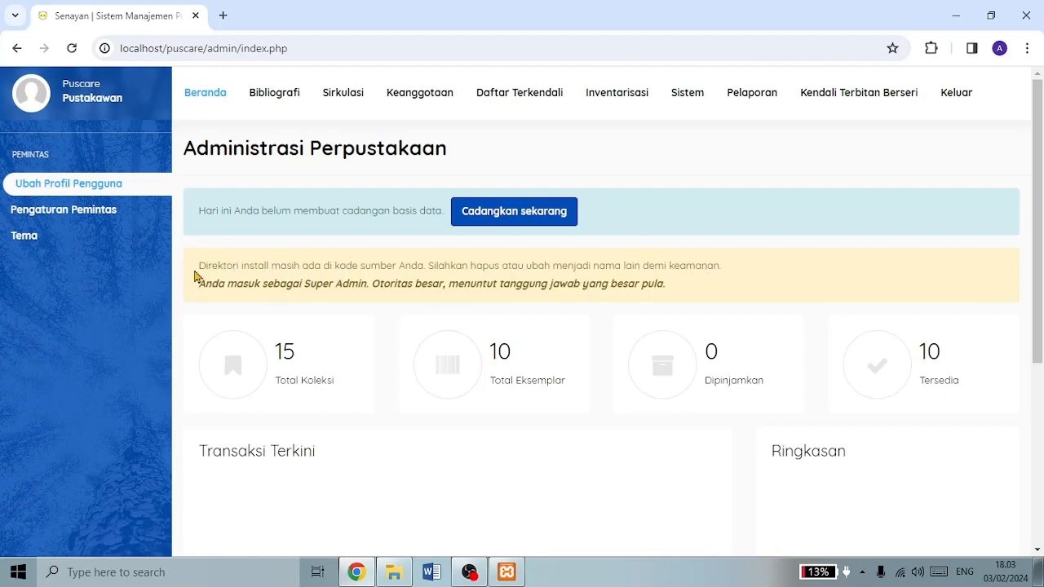
drag(263, 282, 736, 273)
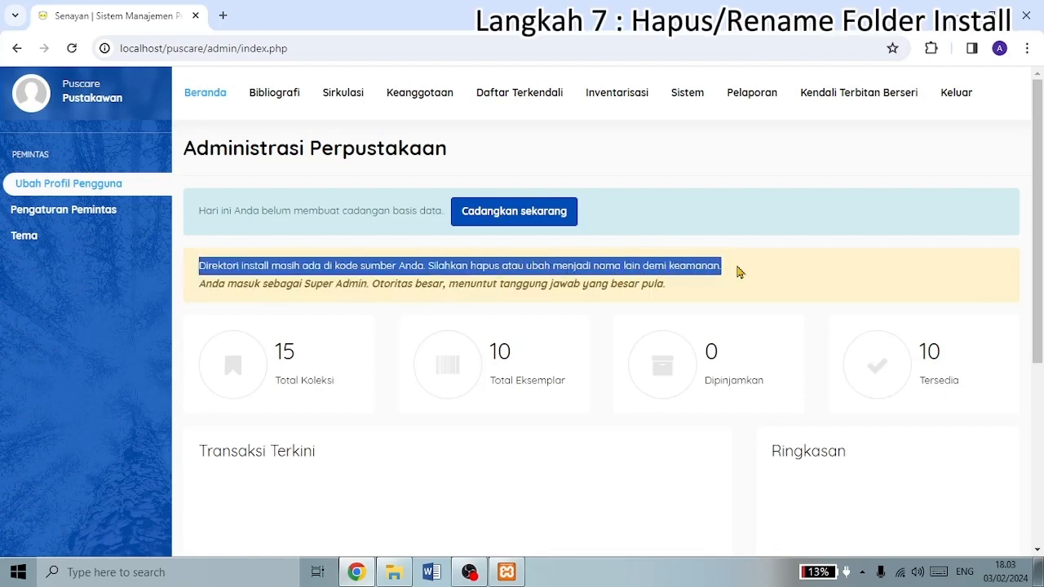
click(242, 298)
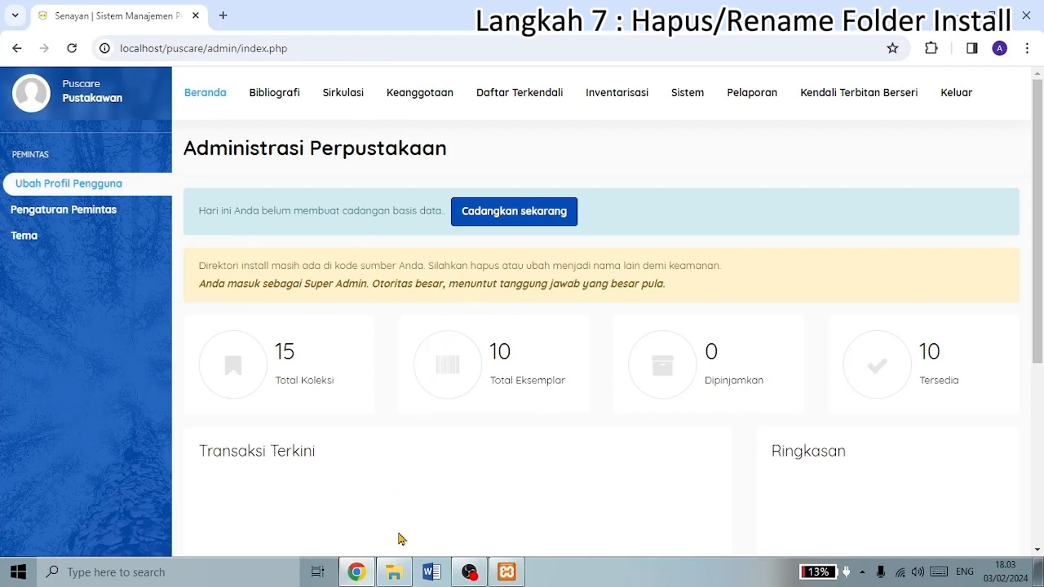
- Browse in File Explorer to xampp\htdocs\puscare and select the install folder
click(396, 577)
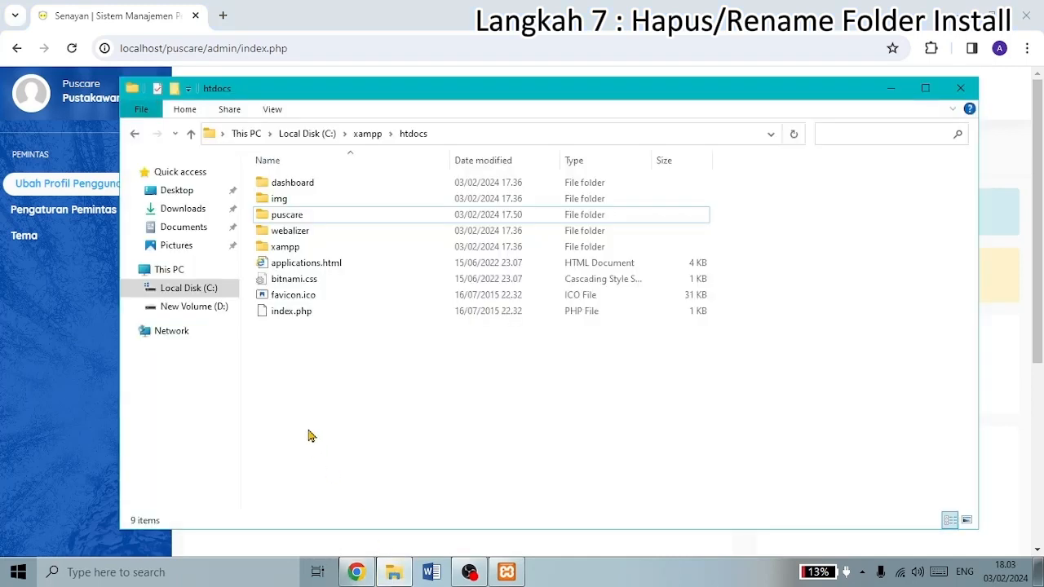
click(190, 133)
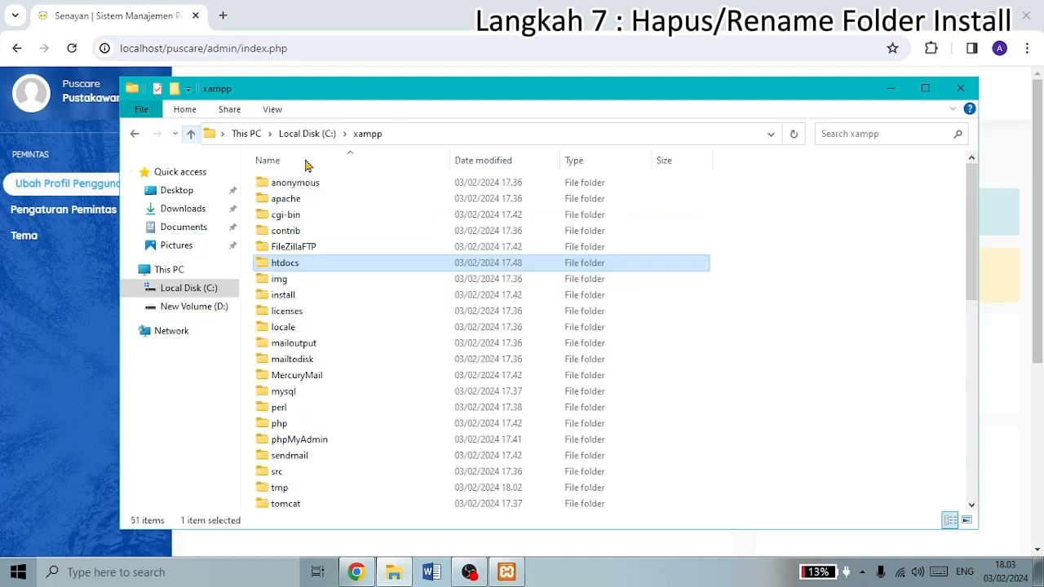
double_click(333, 263)
click(302, 217)
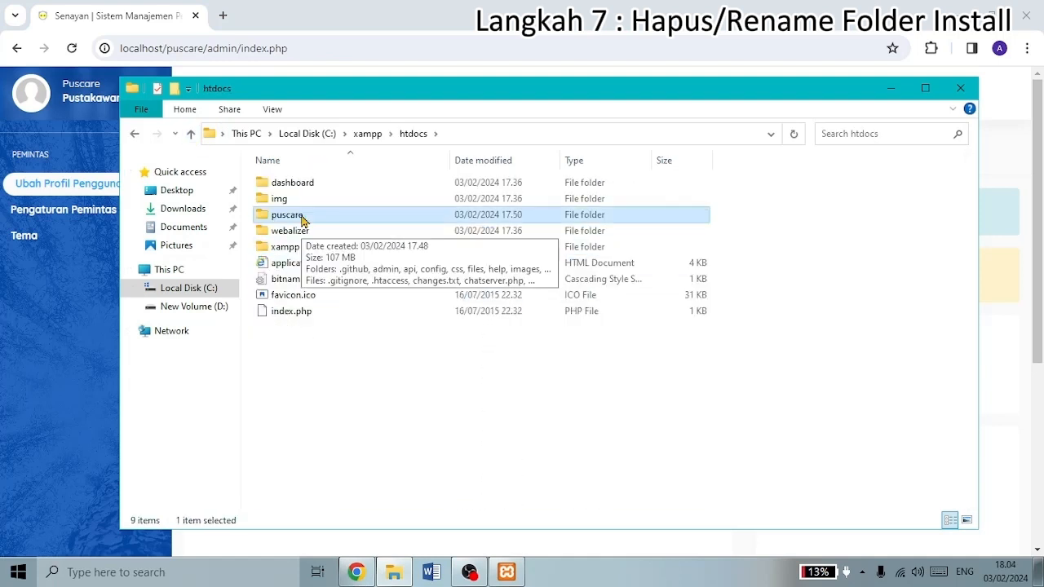
double_click(302, 216)
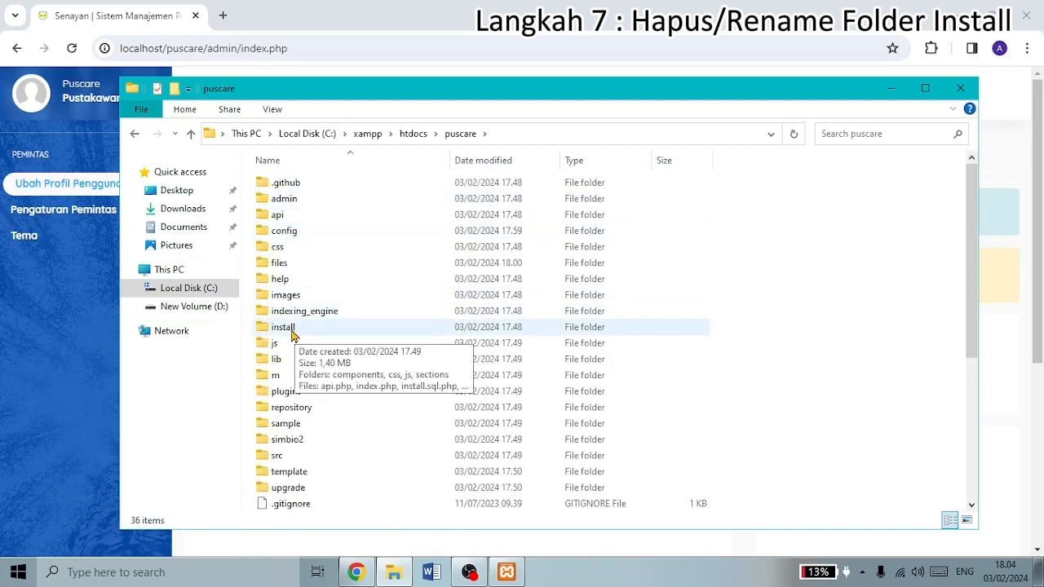
click(291, 328)
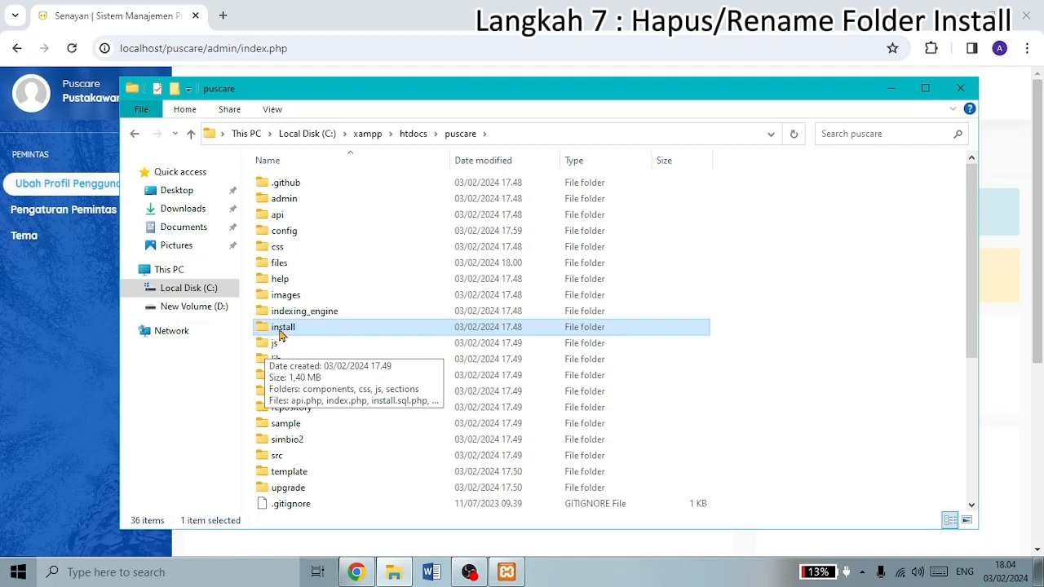
- Rename the install folder to instalasi and reload the SLiMS dashboard
right_click(280, 334)
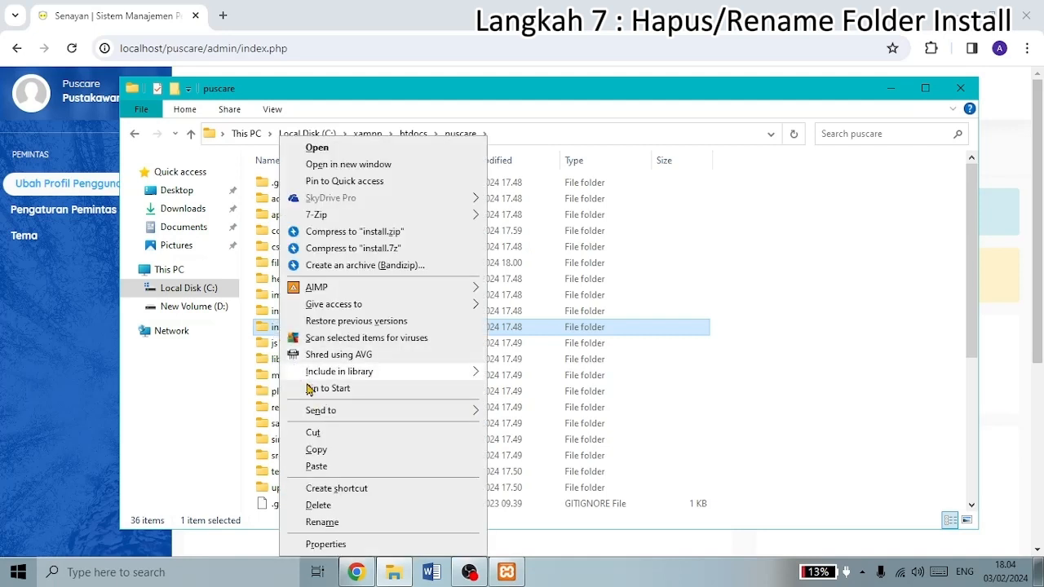
click(339, 514)
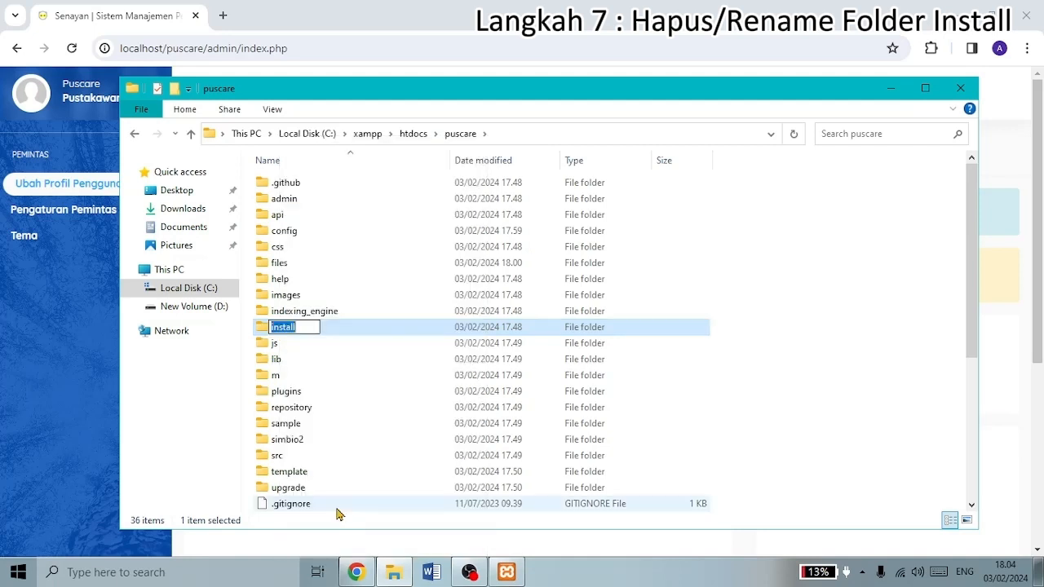
text(instalasi)
key(Return)
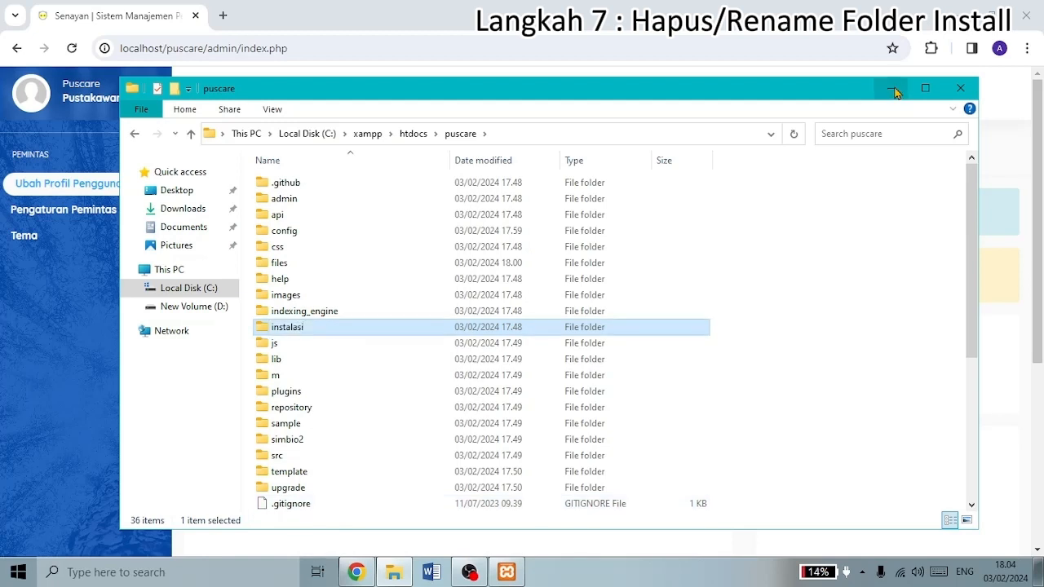
click(893, 88)
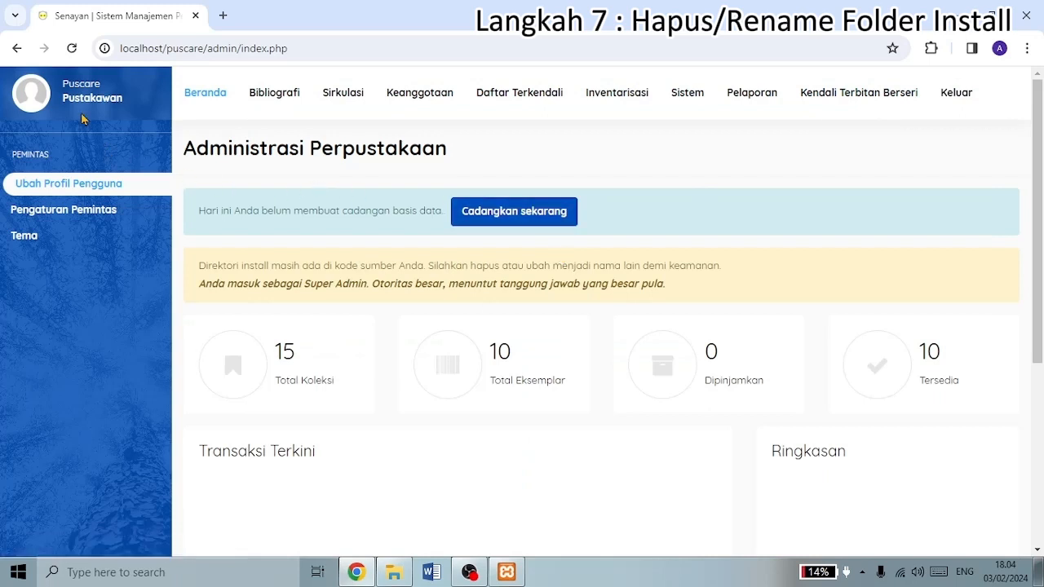
click(72, 48)
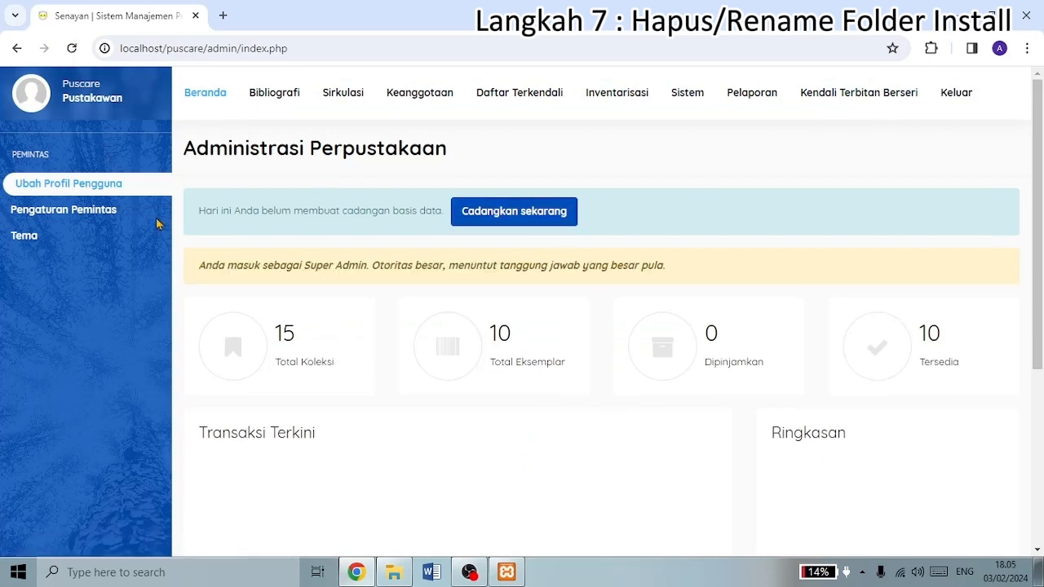